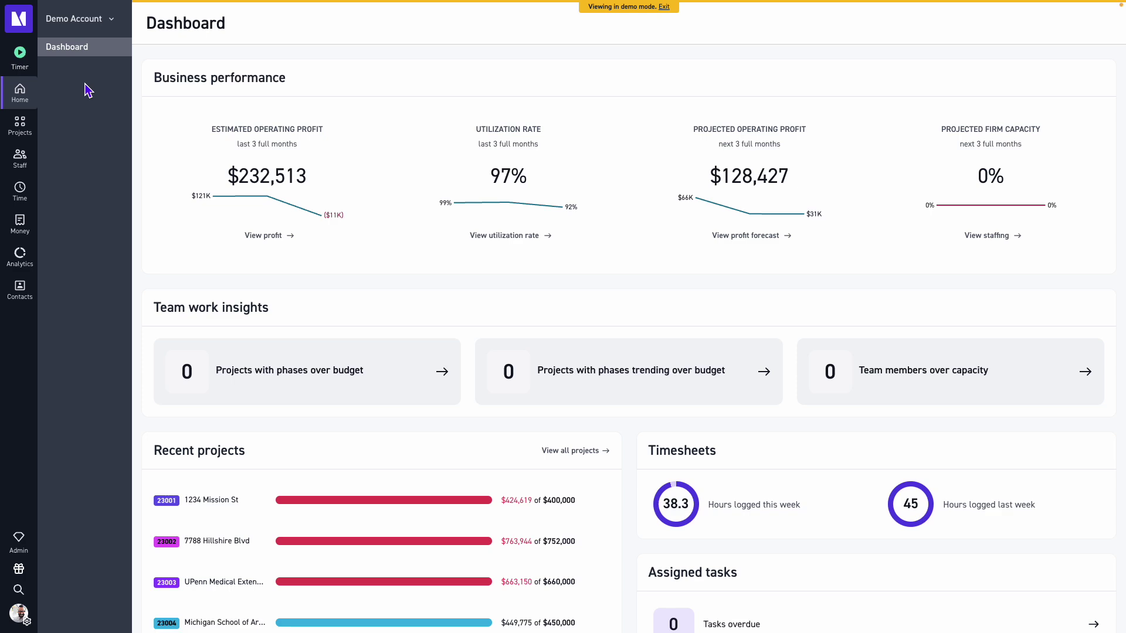
# Open the Hybrid House project from the projects list
pyautogui.click(21, 134)
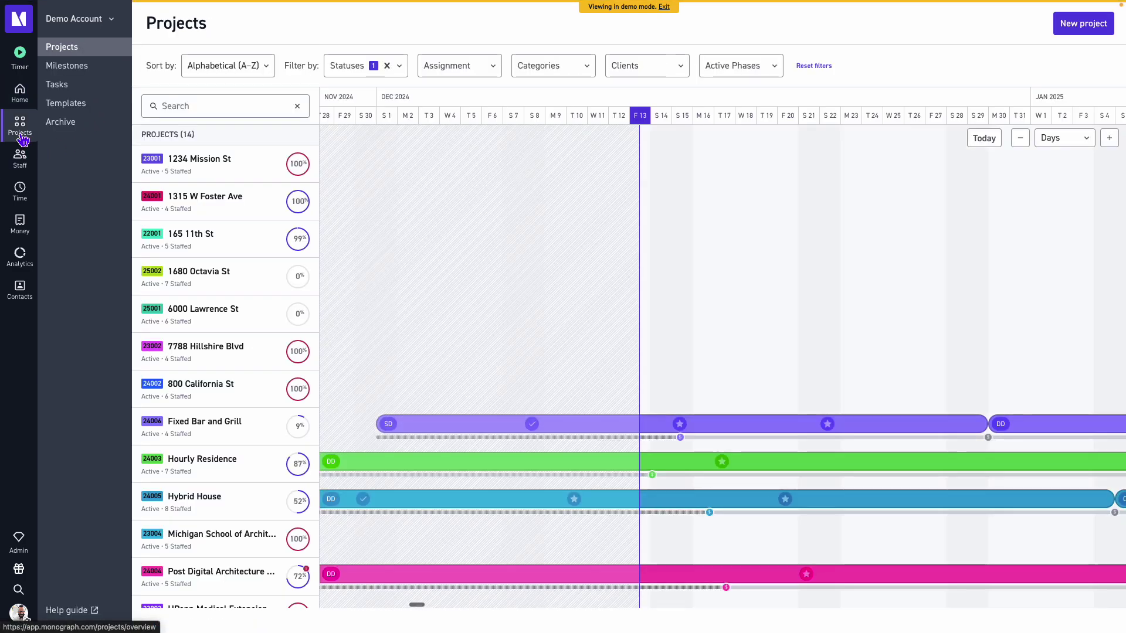
pyautogui.scroll(-1, 215, 211)
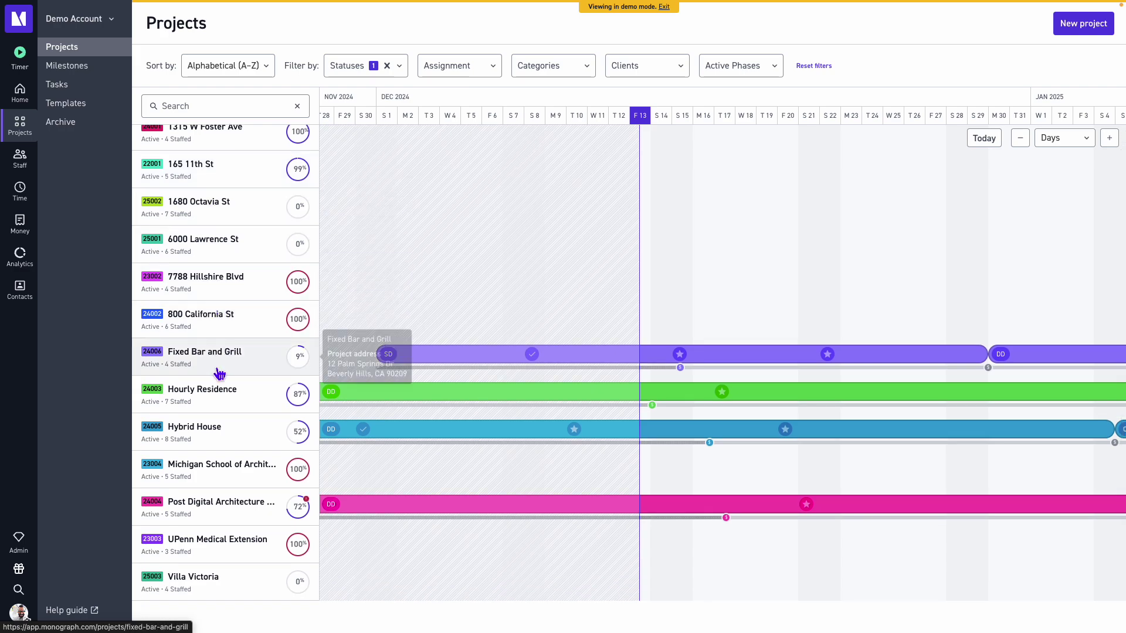
pyautogui.click(206, 432)
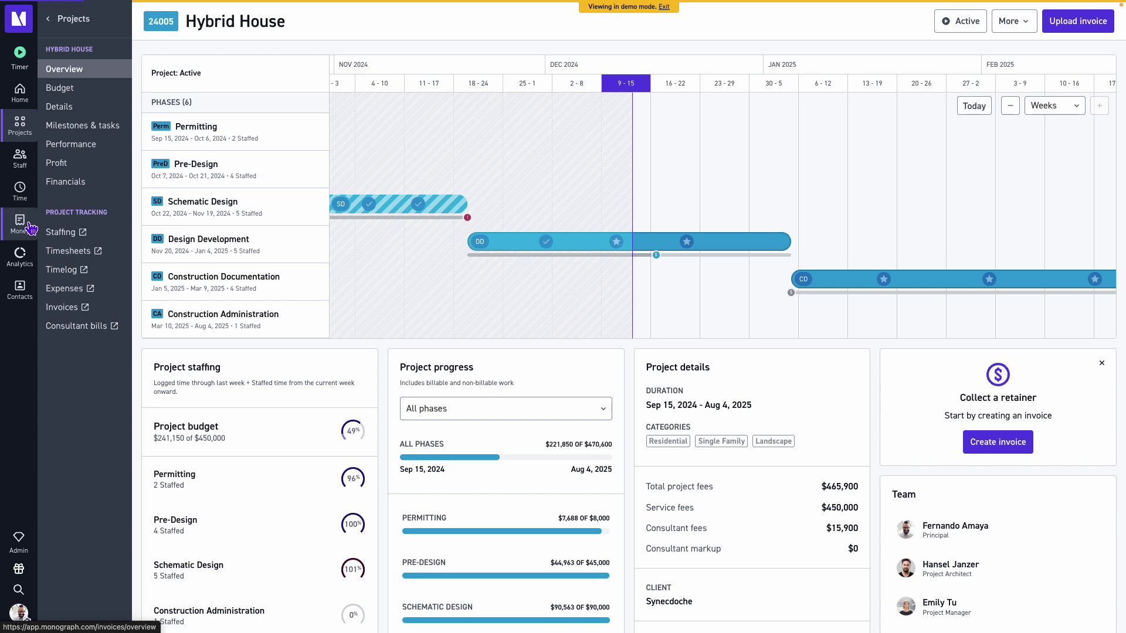
# Go to Money > Invoices > Unbilled and start a new invoice
pyautogui.click(24, 226)
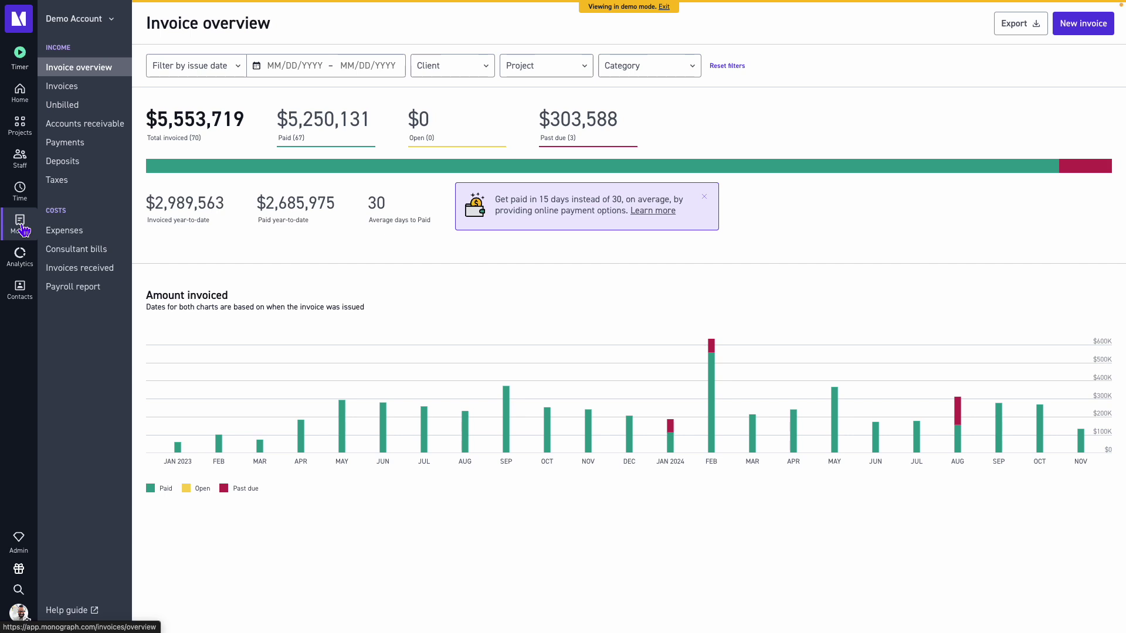
pyautogui.click(81, 91)
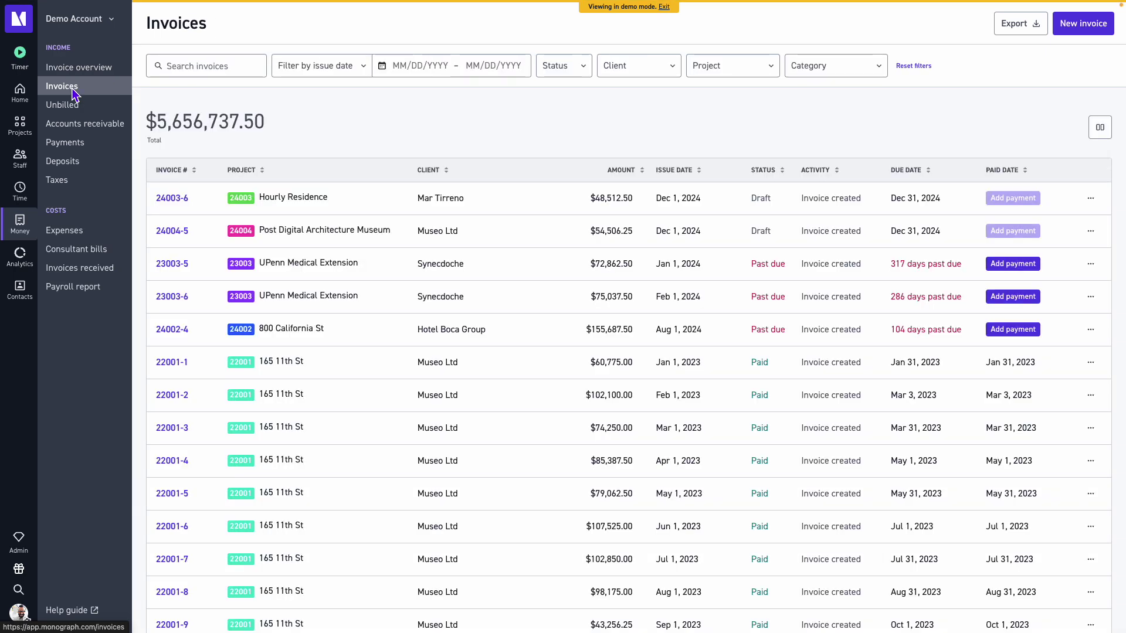
pyautogui.click(75, 106)
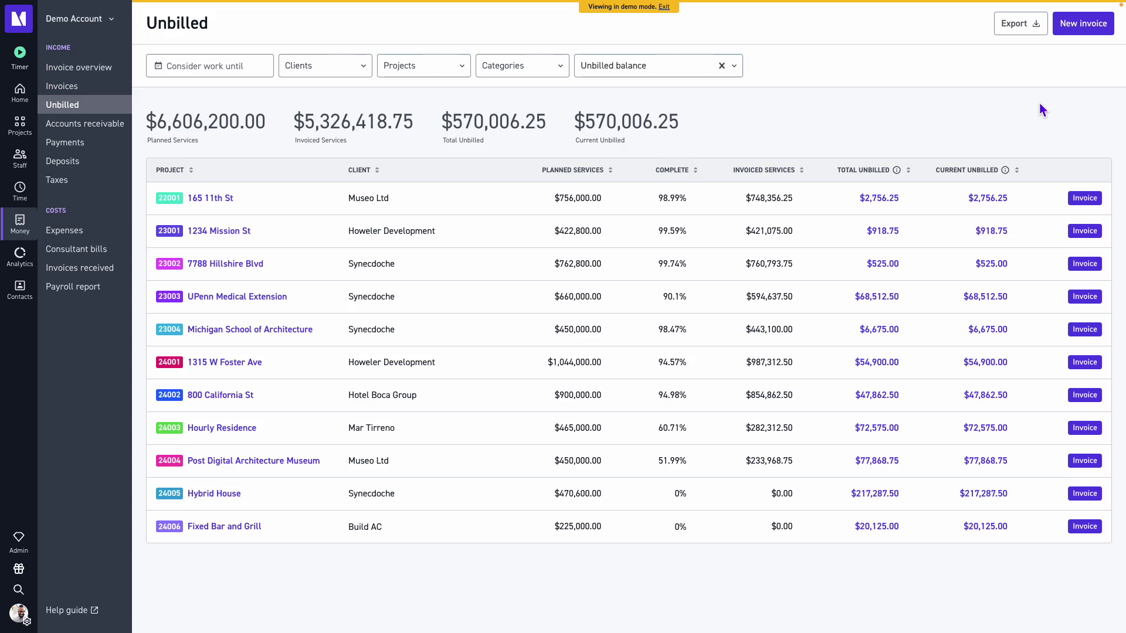
pyautogui.click(1077, 28)
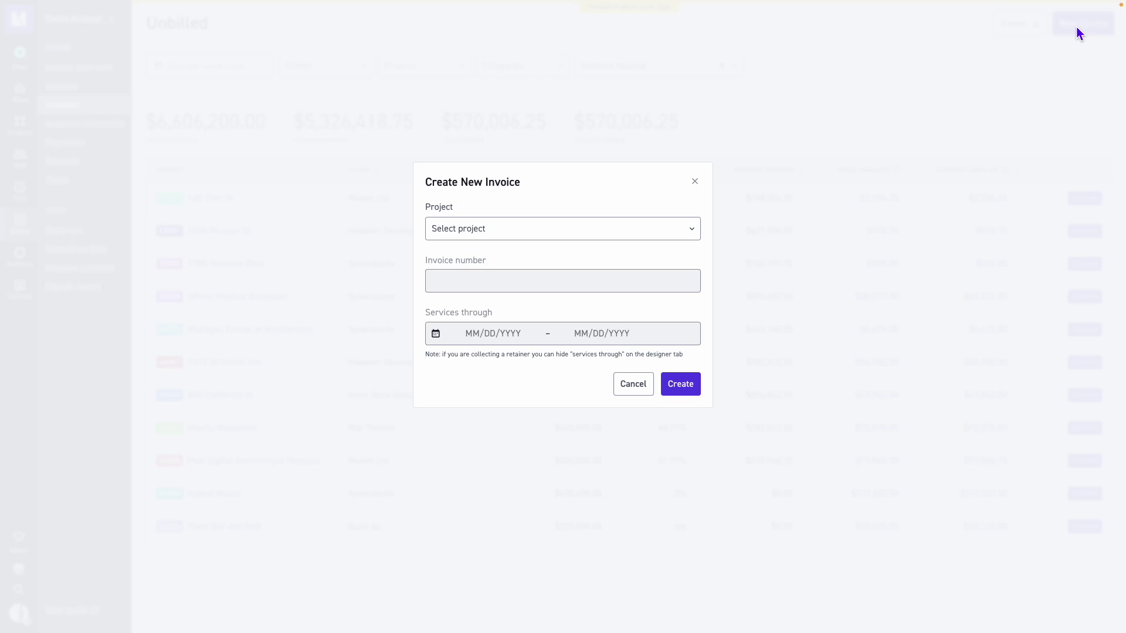
# Choose Hybrid House (24005) as the invoice project, which suggests number 24005-001
pyautogui.click(663, 233)
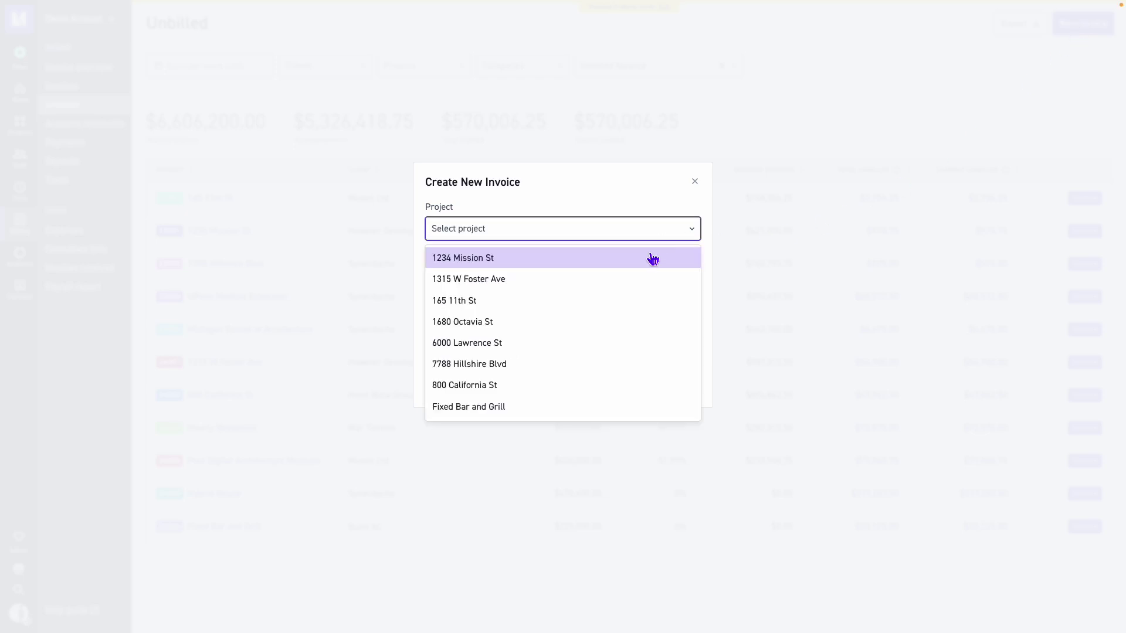
pyautogui.scroll(-3, 631, 317)
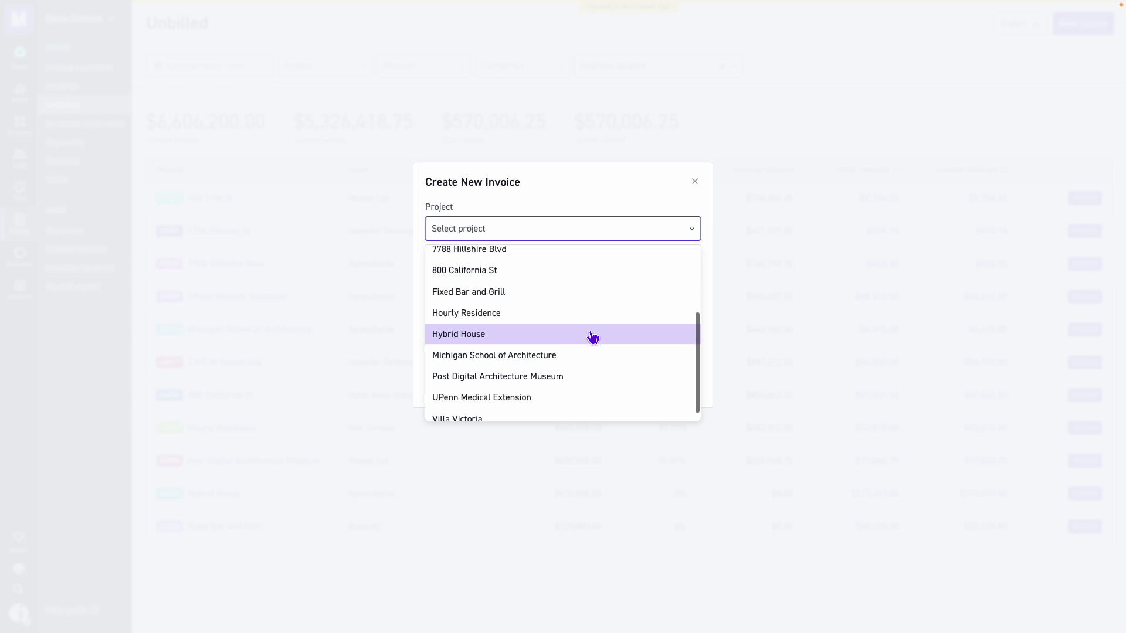
pyautogui.click(592, 333)
pyautogui.click(526, 286)
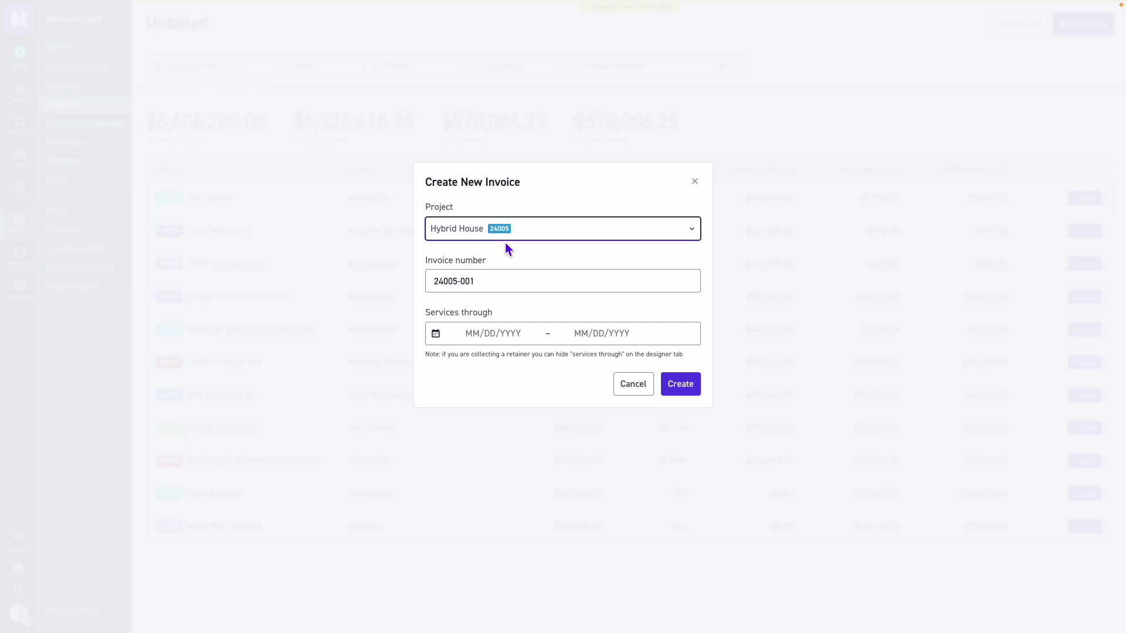
# Replace the suggested invoice number 24005-001 with 101
pyautogui.moveTo(493, 287); pyautogui.dragTo(452, 287)
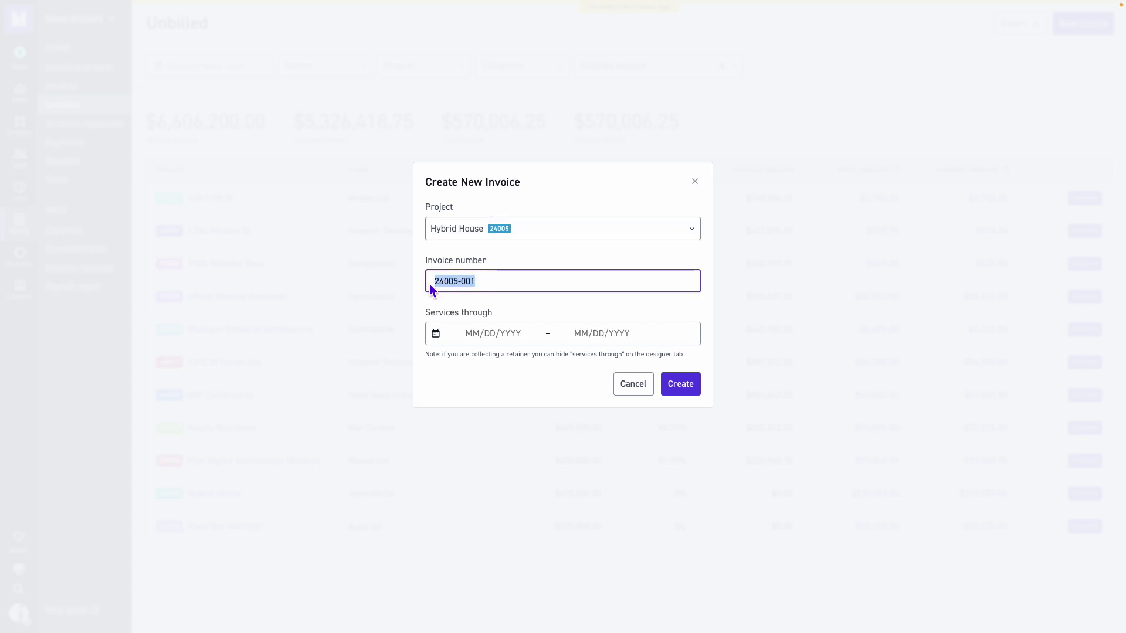
pyautogui.write('101')
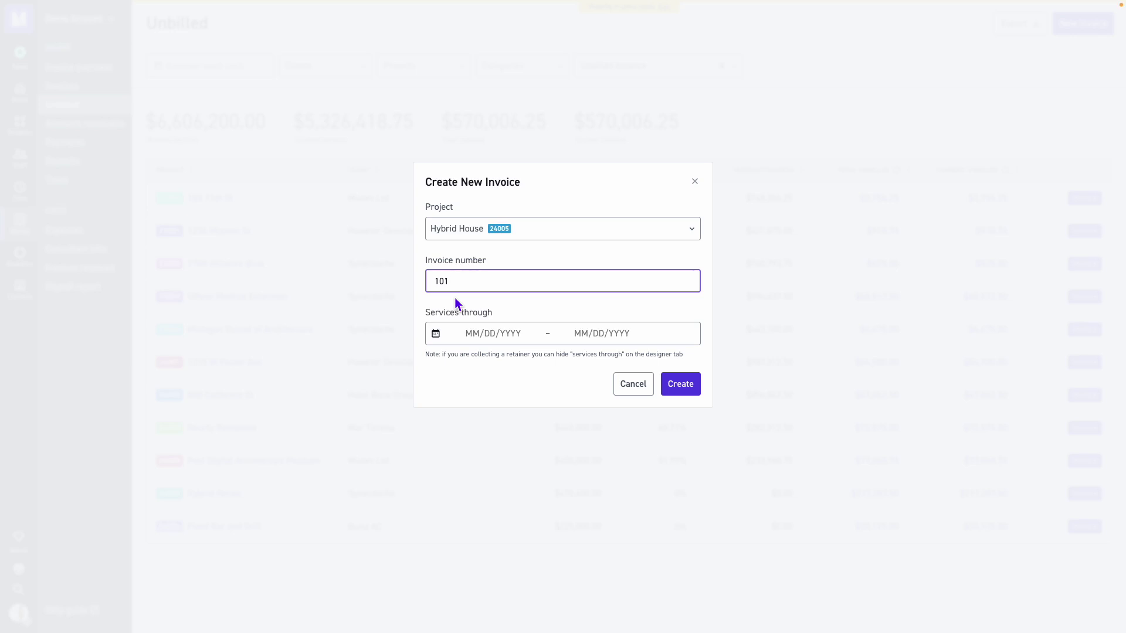
# Set services through 10/01/2024 – 12/13/2024 and create the invoice
pyautogui.click(469, 340)
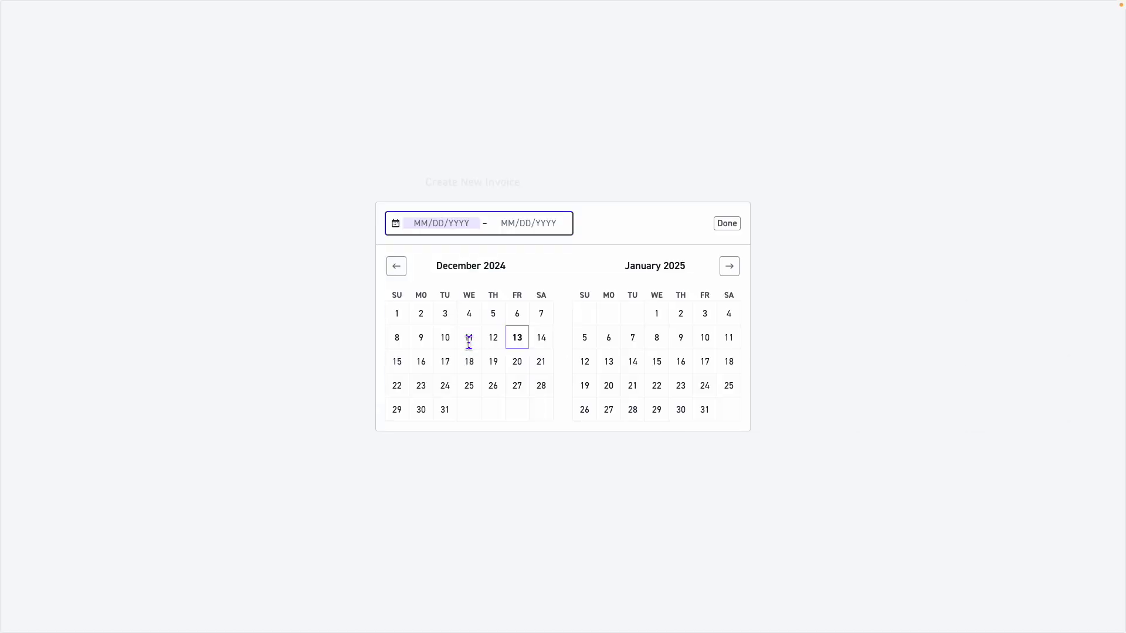
pyautogui.click(402, 274)
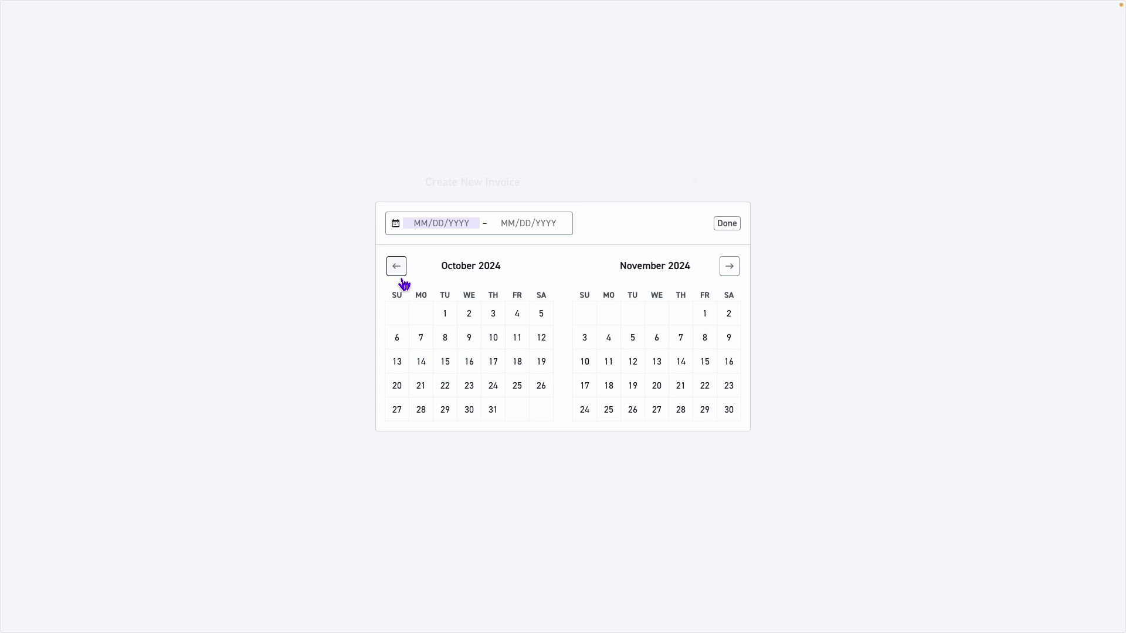
pyautogui.click(444, 312)
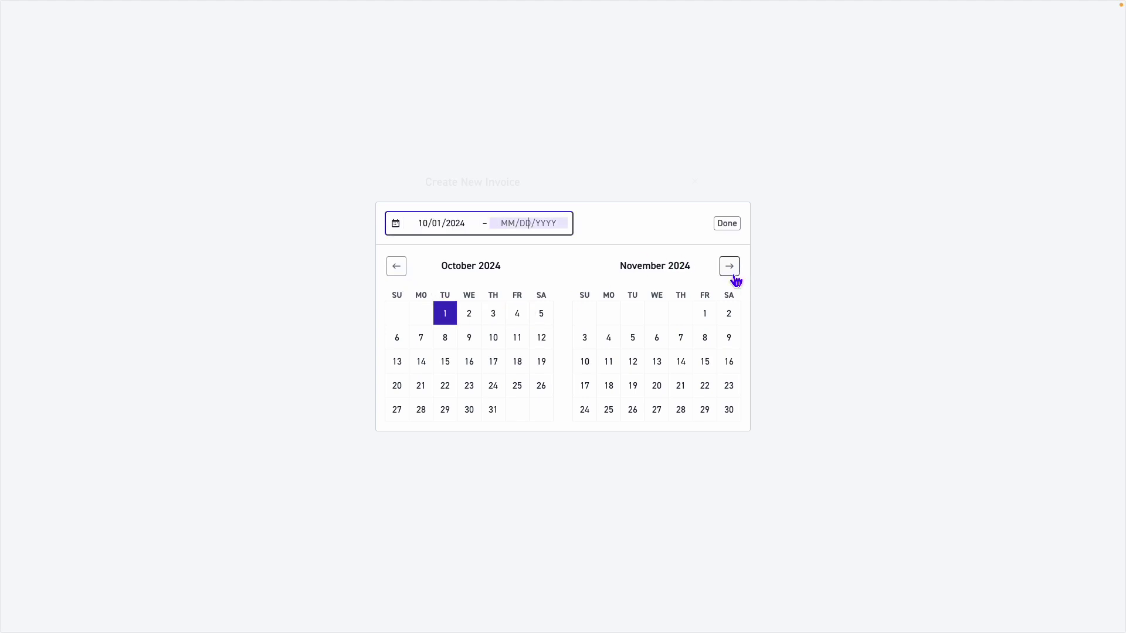
pyautogui.click(733, 276)
pyautogui.click(517, 338)
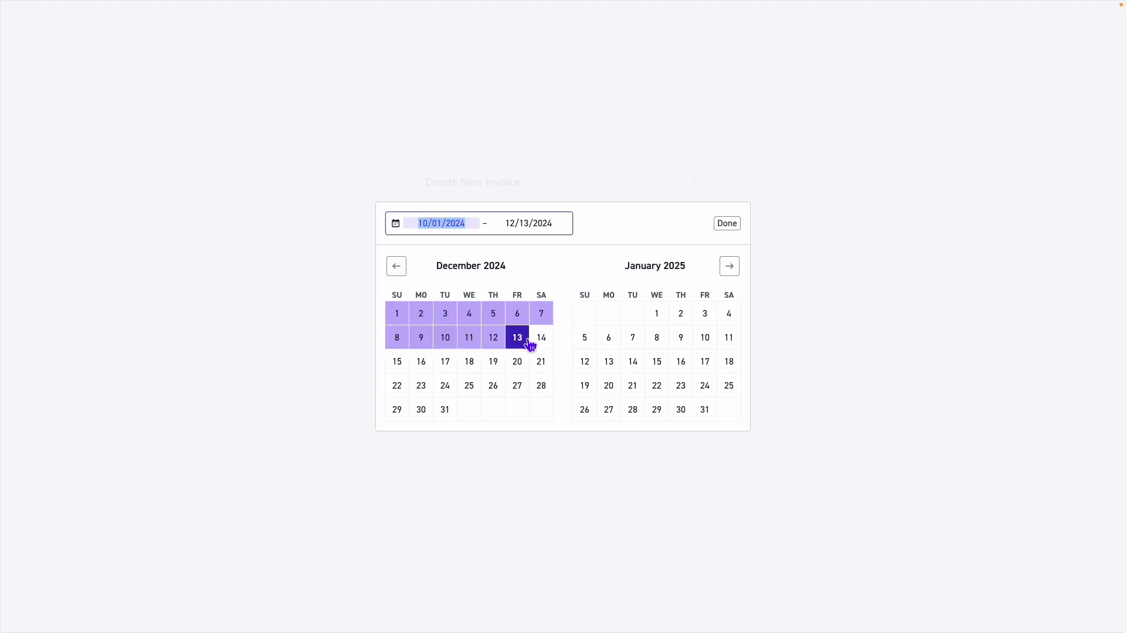
pyautogui.click(730, 225)
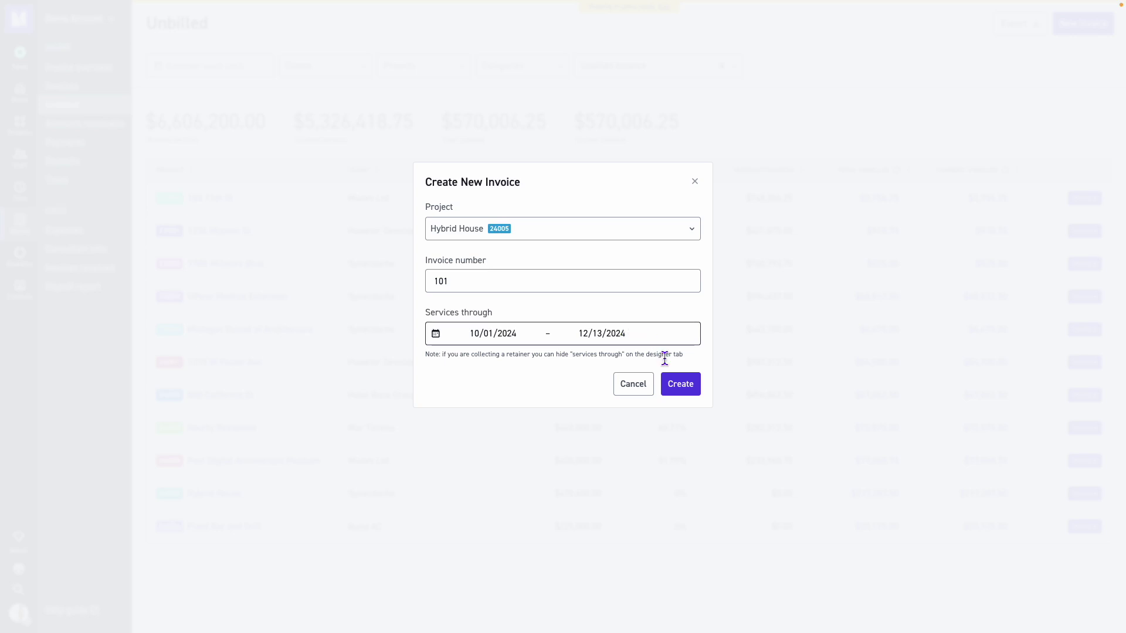
pyautogui.click(680, 385)
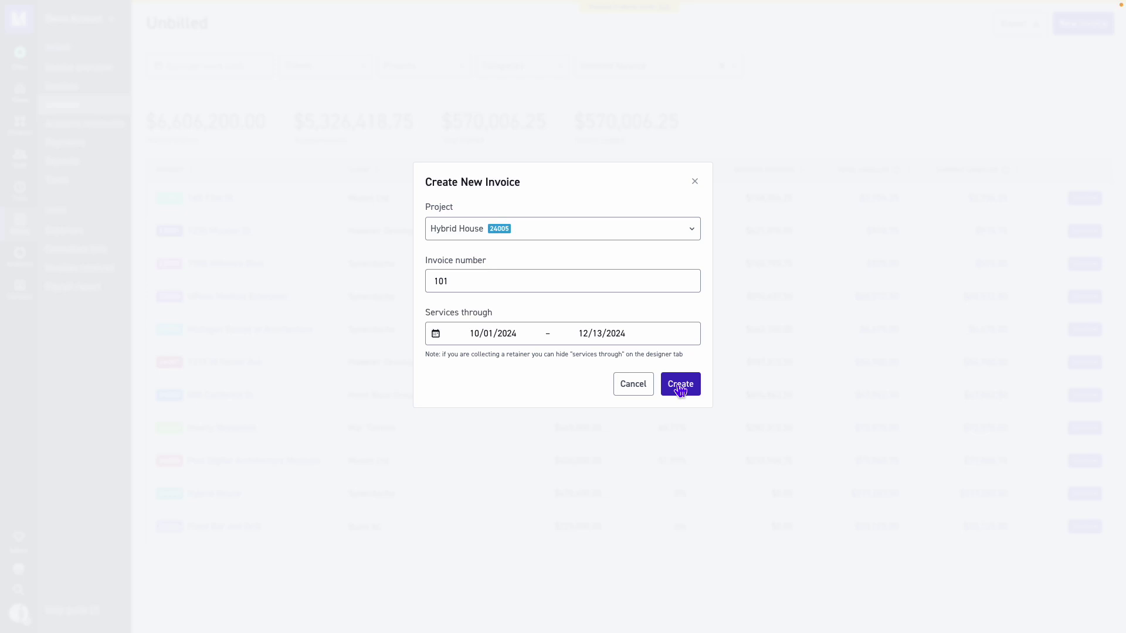
pyautogui.click(680, 386)
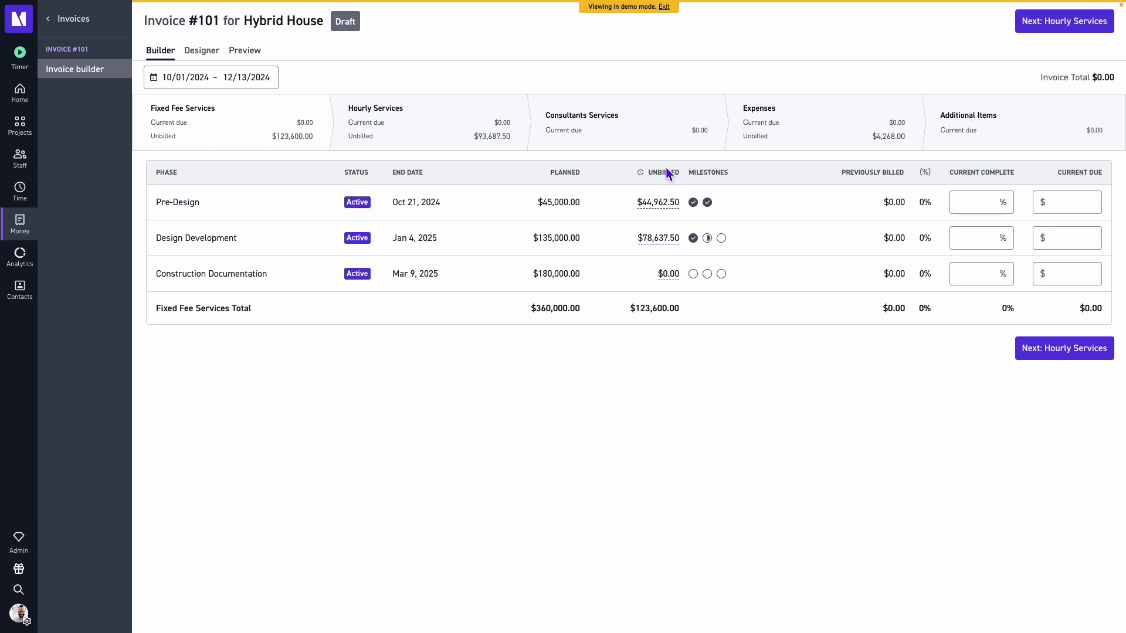
pyautogui.moveTo(668, 202)
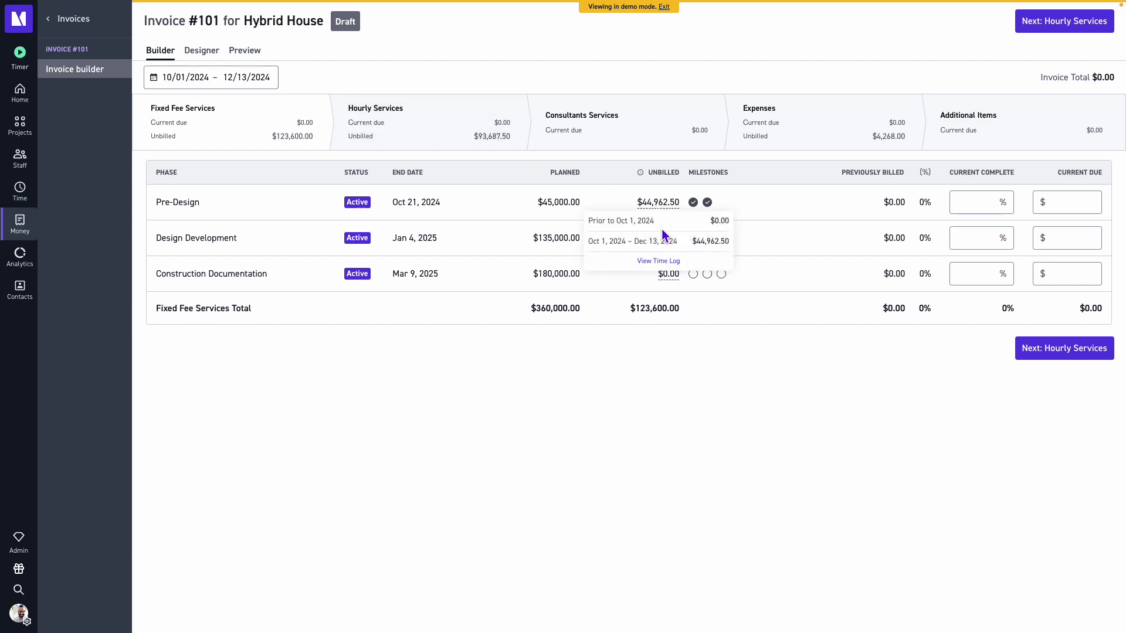
pyautogui.moveTo(662, 243)
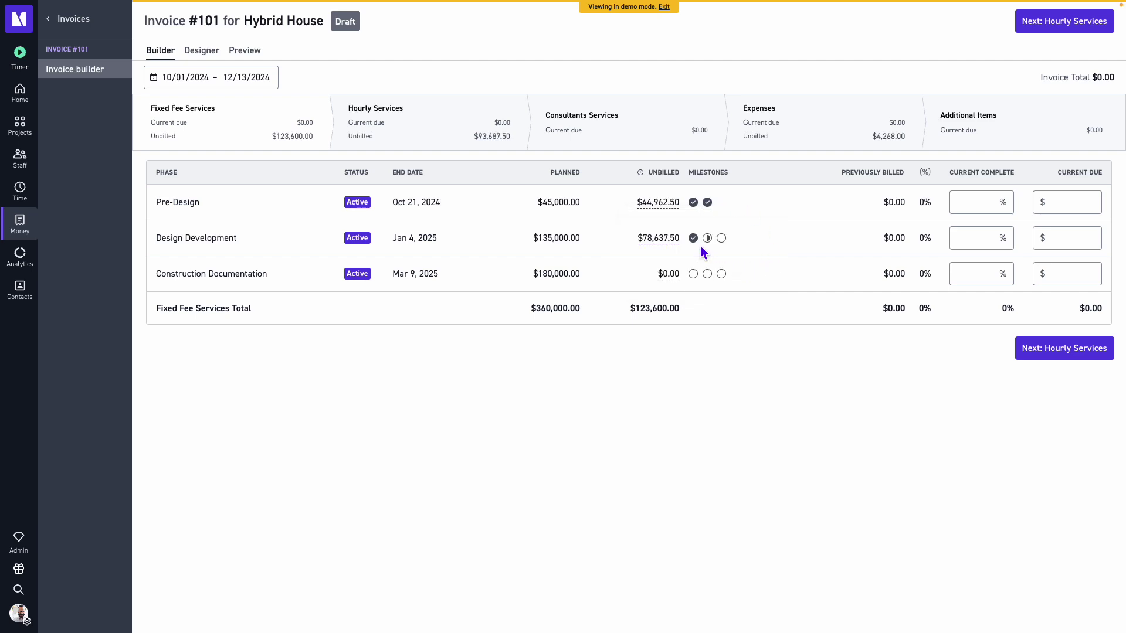
# Set Pre-Design's current completion to 50%, after briefly trying a 44962.50 amount due
pyautogui.moveTo(704, 243)
pyautogui.click(969, 213)
pyautogui.click(1081, 207)
pyautogui.click(979, 208)
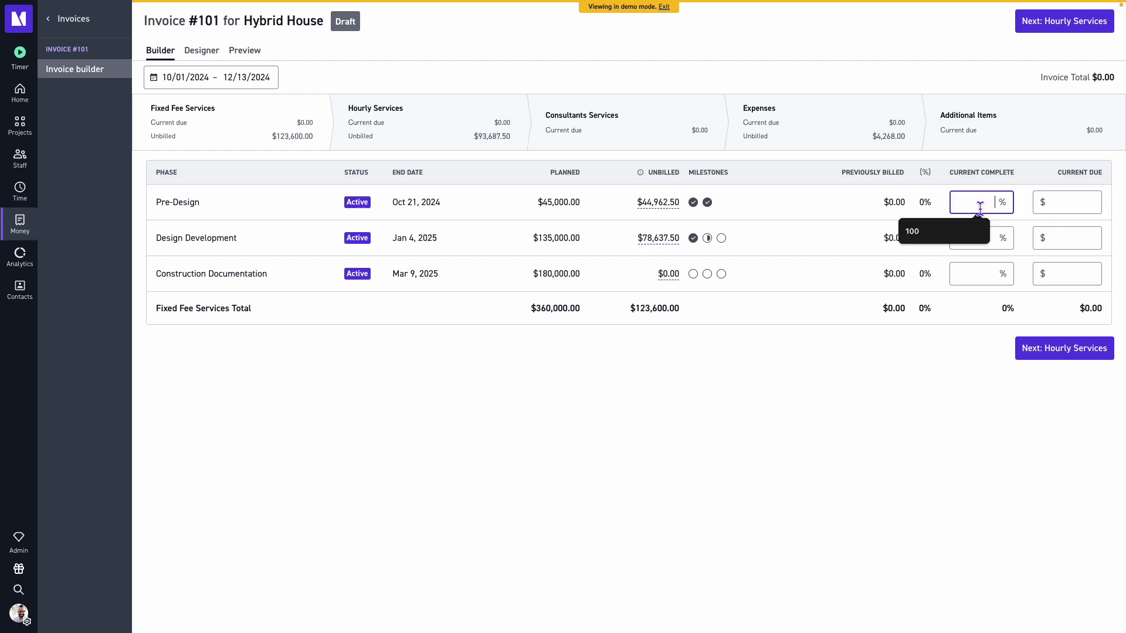
pyautogui.write('50')
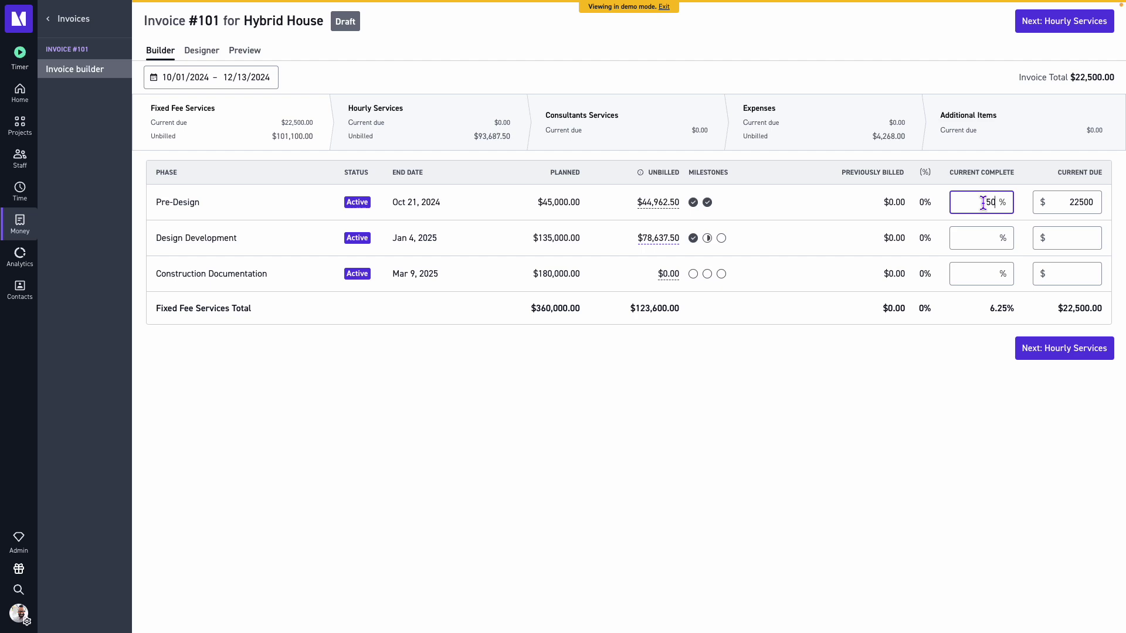
pyautogui.doubleClick(990, 201)
pyautogui.press('BackSpace')
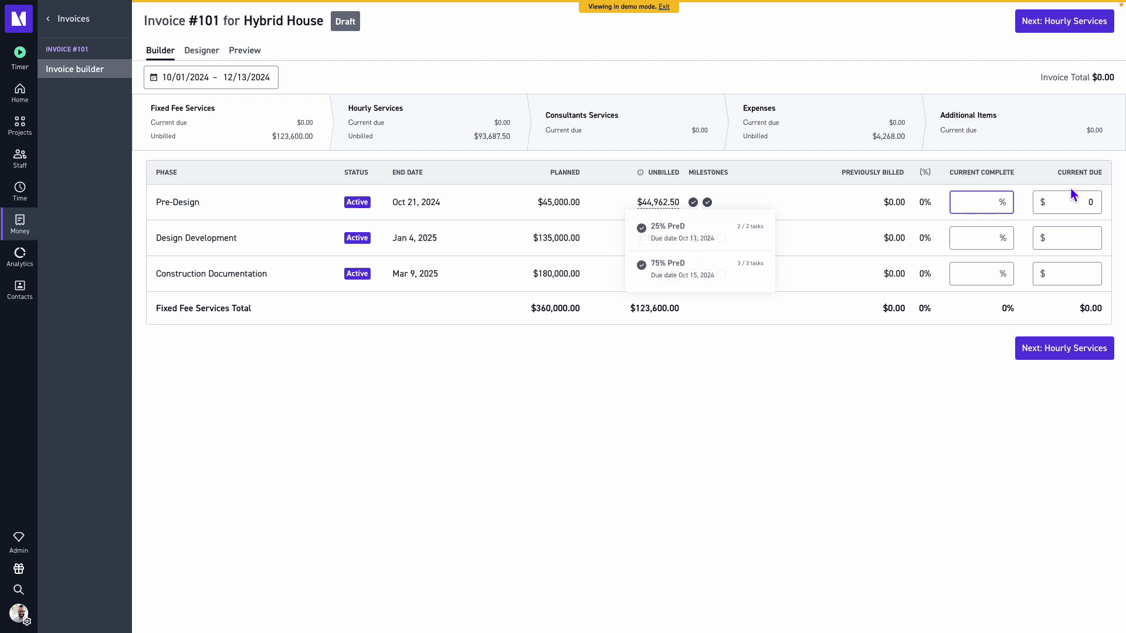
pyautogui.click(1067, 207)
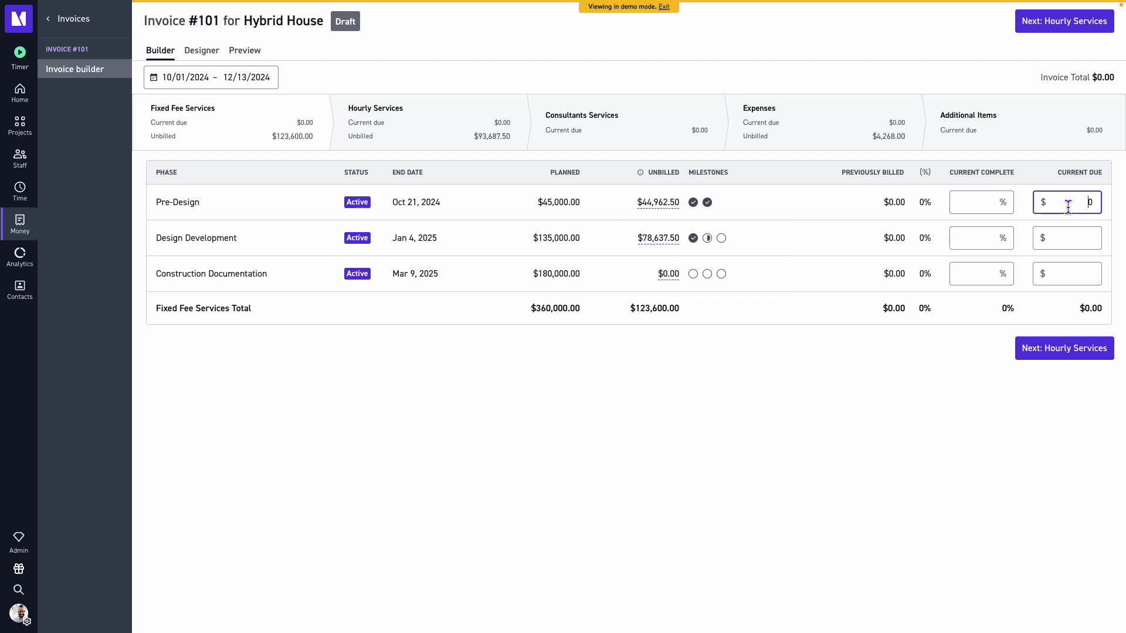
pyautogui.write('44962.50')
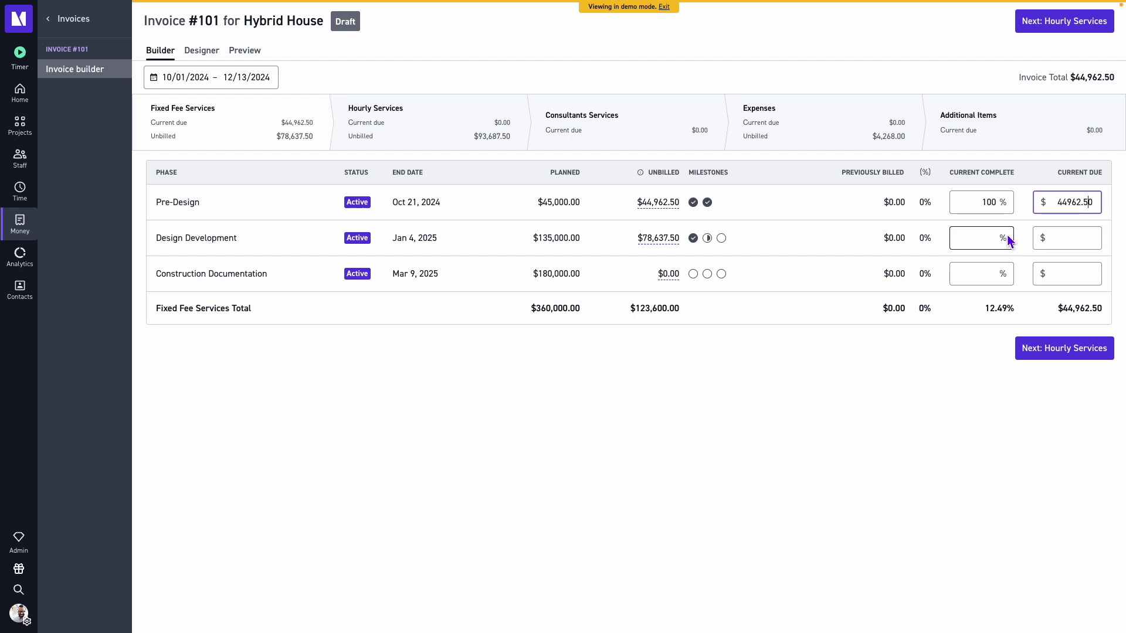
pyautogui.doubleClick(988, 204)
pyautogui.press('BackSpace')
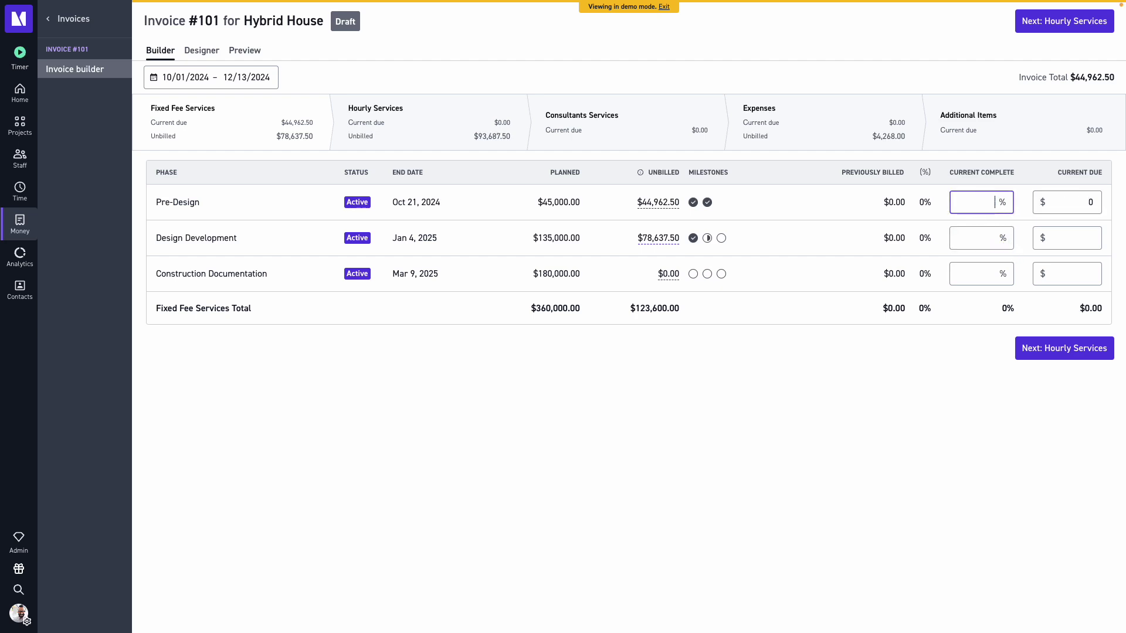
pyautogui.write('50')
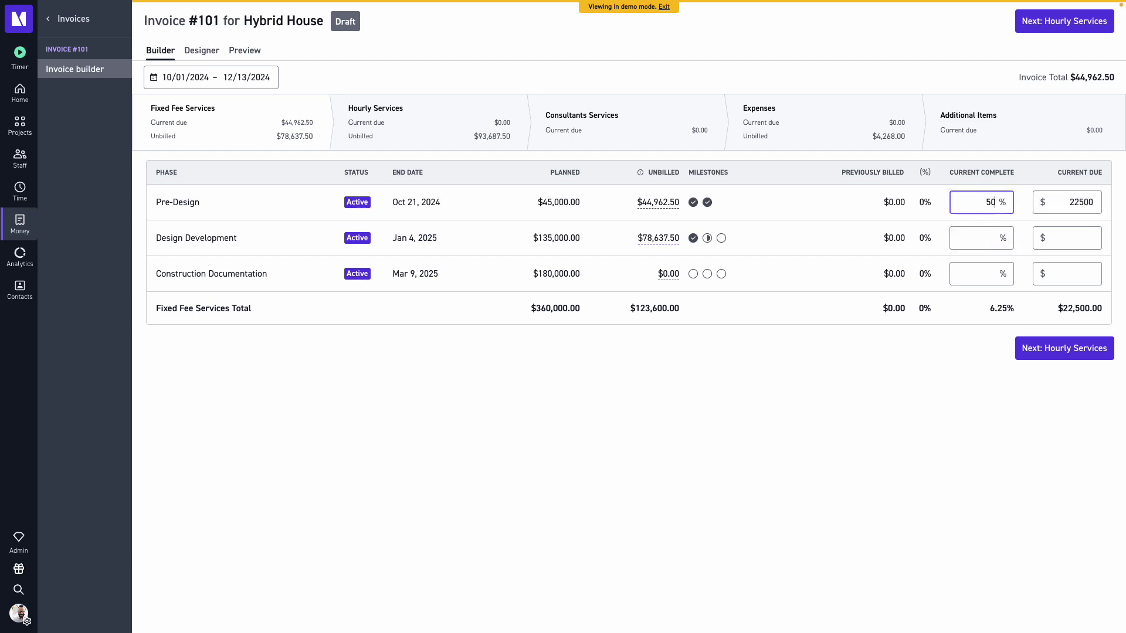
# Set Design Development's current completion to 50%, bringing fixed fees to $90,000
pyautogui.click(978, 238)
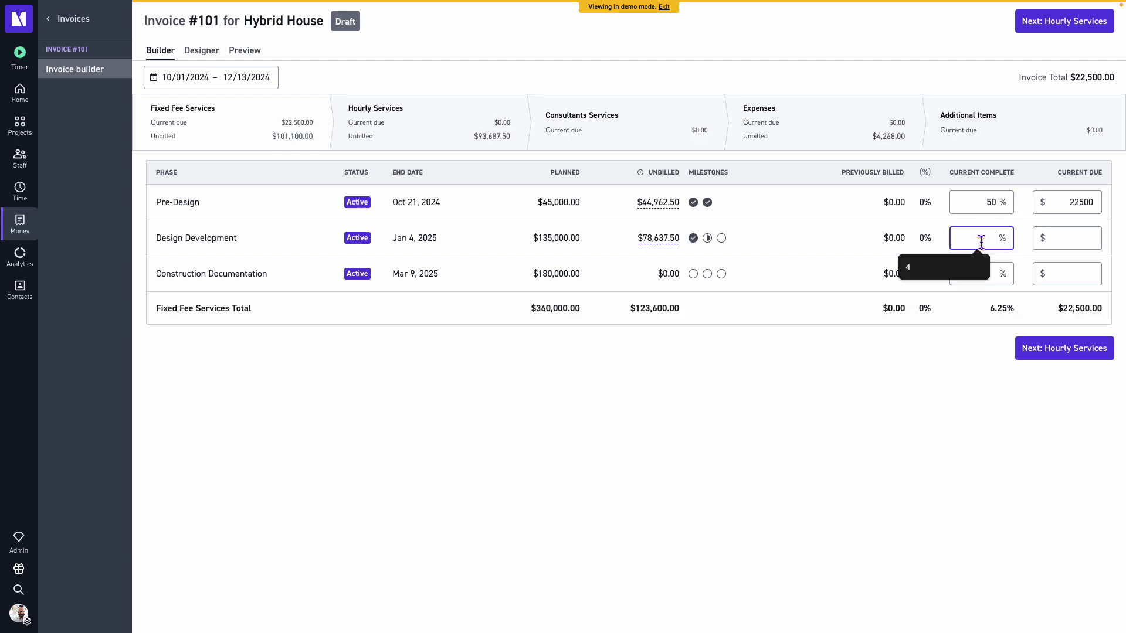
pyautogui.write('50')
pyautogui.click(994, 353)
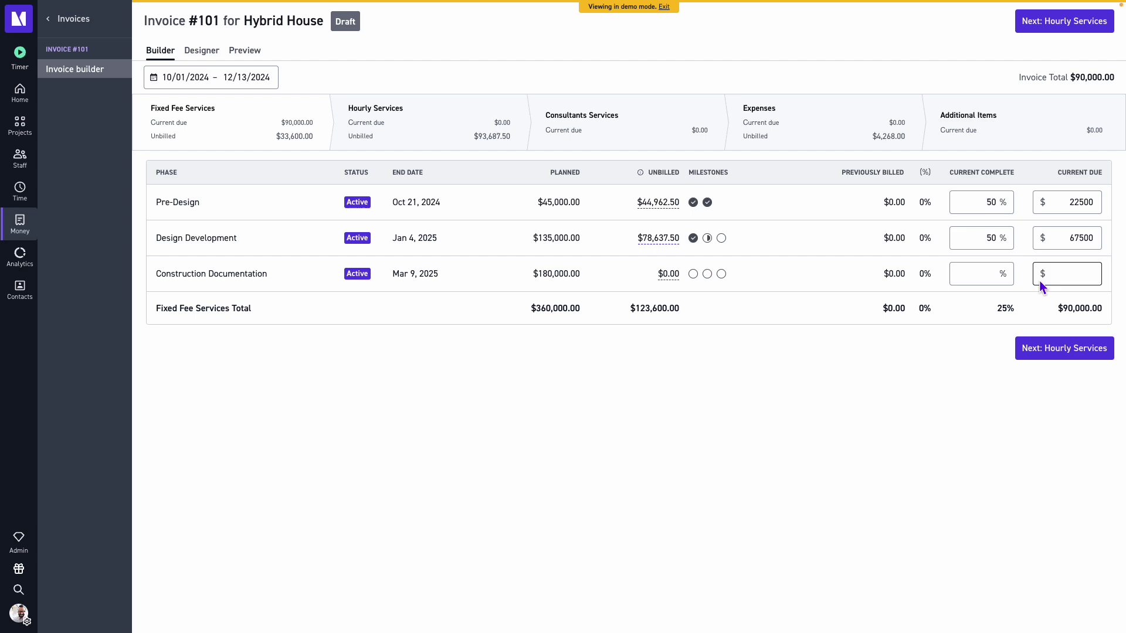
# Move on to Hourly Services for Permitting, Schematic Design and Construction Administration
pyautogui.click(1055, 352)
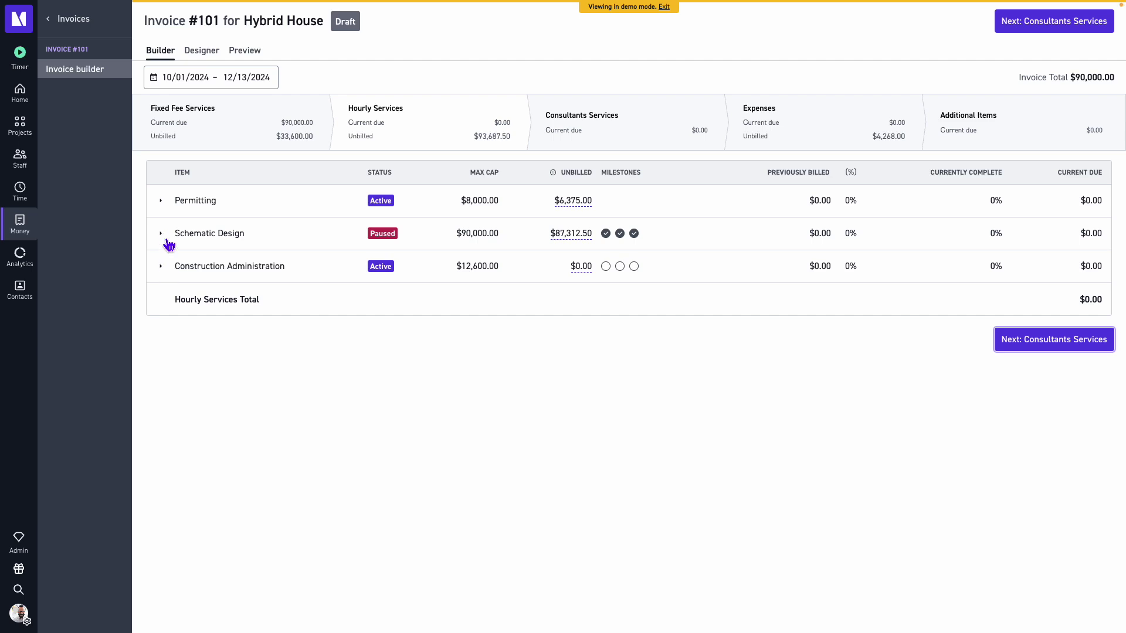
# Under Permitting, bill 15 hours each for Principal ($3,750) and Project Architect ($2,625)
pyautogui.click(164, 206)
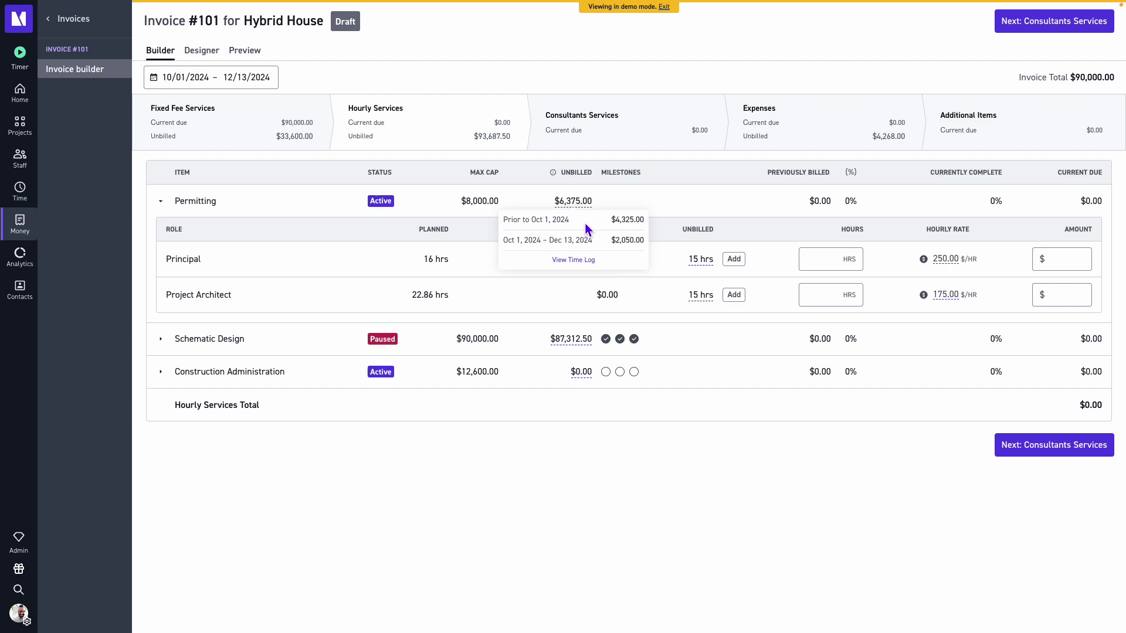
pyautogui.moveTo(575, 218)
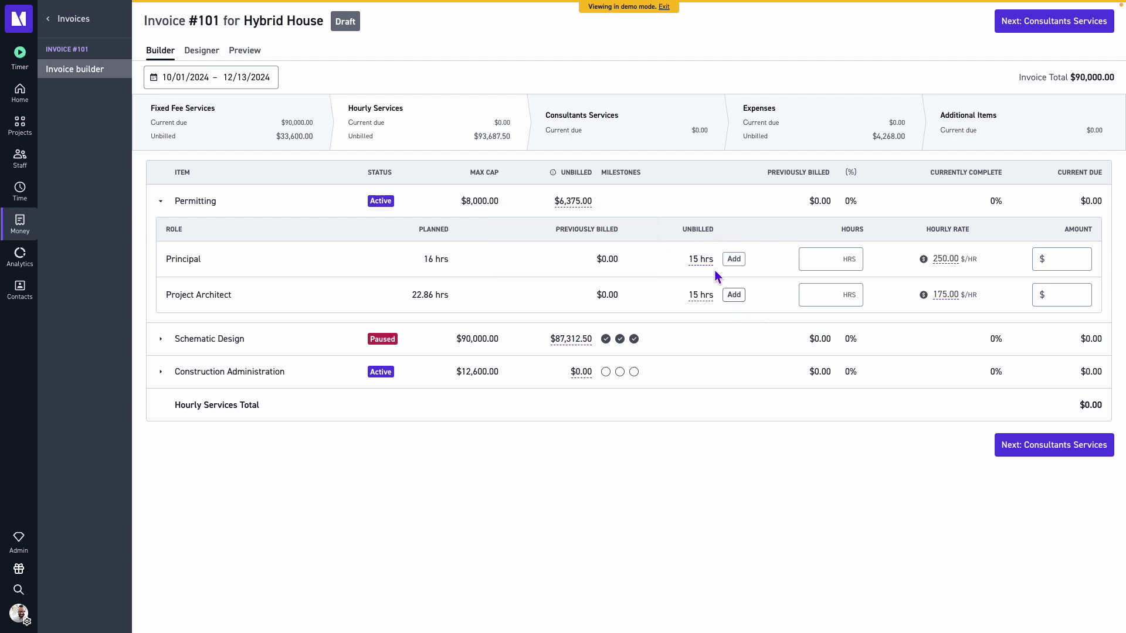
pyautogui.click(744, 266)
pyautogui.click(739, 296)
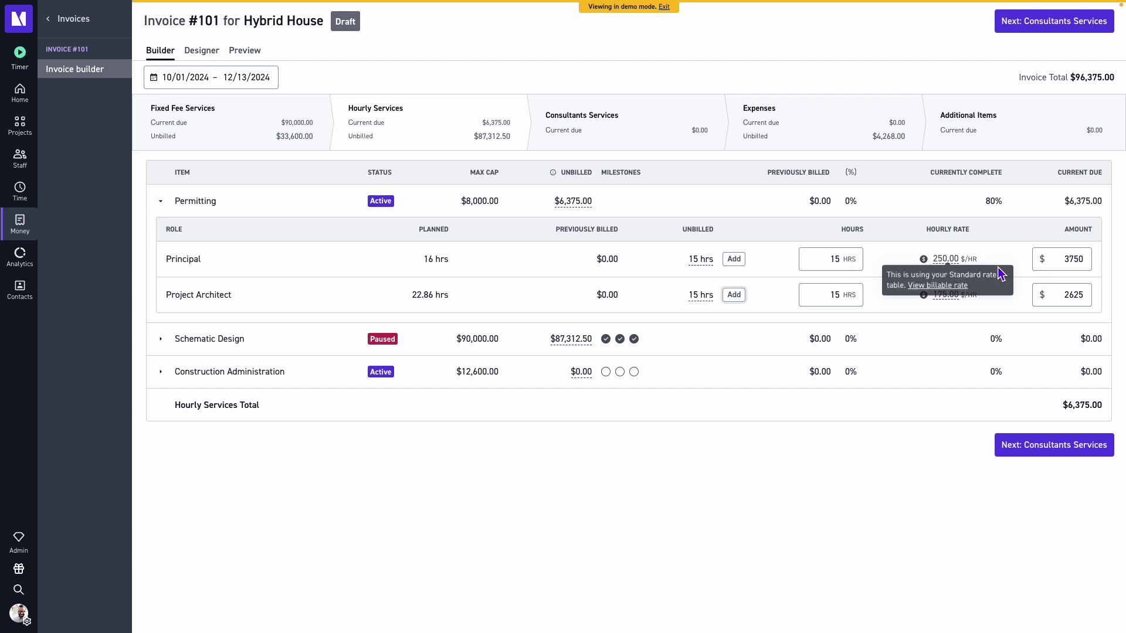
pyautogui.doubleClick(854, 264)
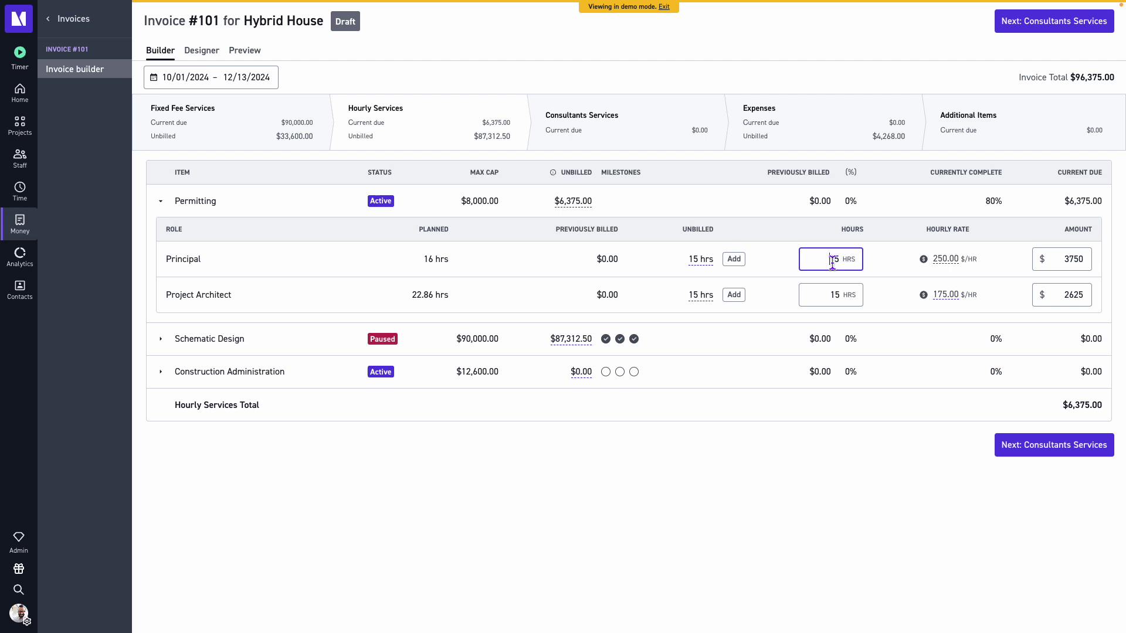
pyautogui.press('BackSpace')
pyautogui.write('20')
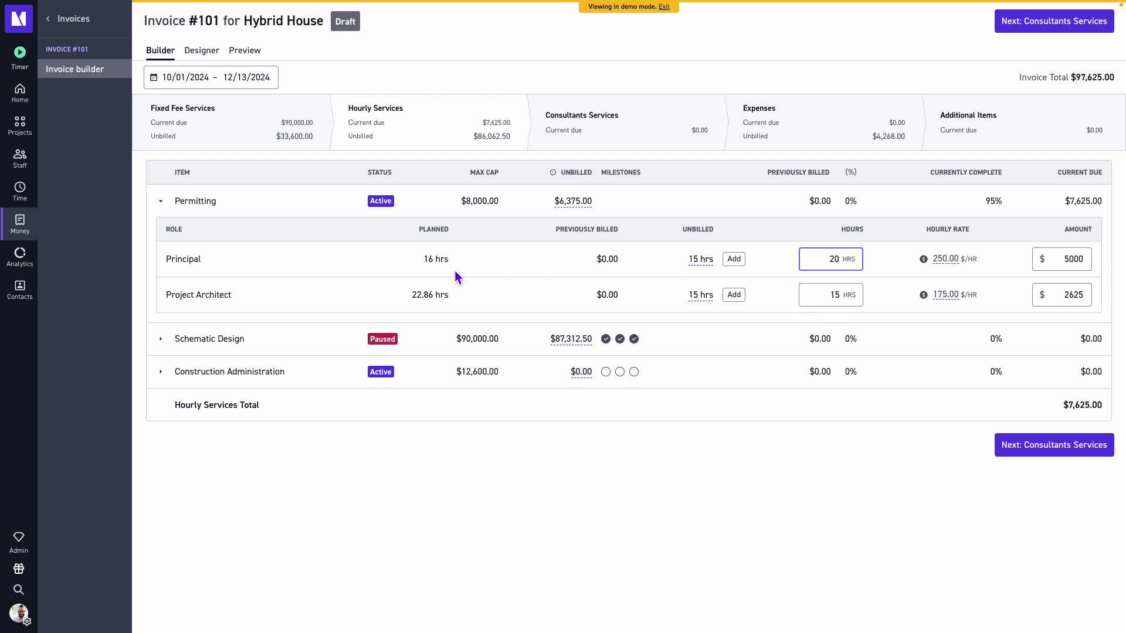
pyautogui.moveTo(701, 270)
pyautogui.doubleClick(849, 259)
pyautogui.write('15')
pyautogui.click(846, 279)
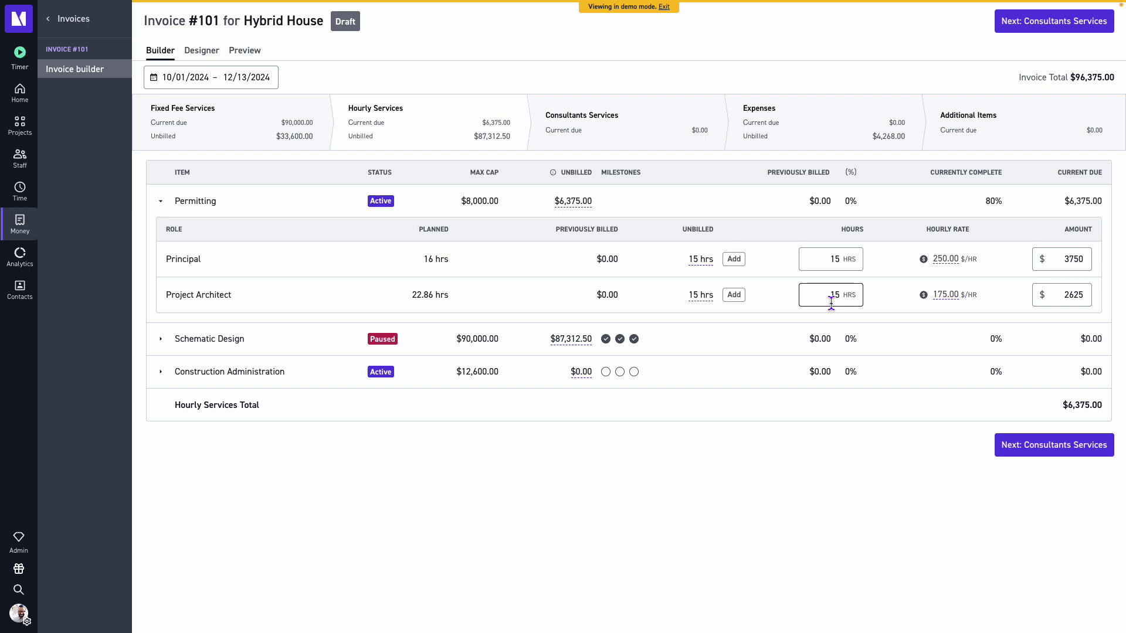
# On the Consultants Services step, link the ABC Engineering bill to this invoice
pyautogui.click(1043, 32)
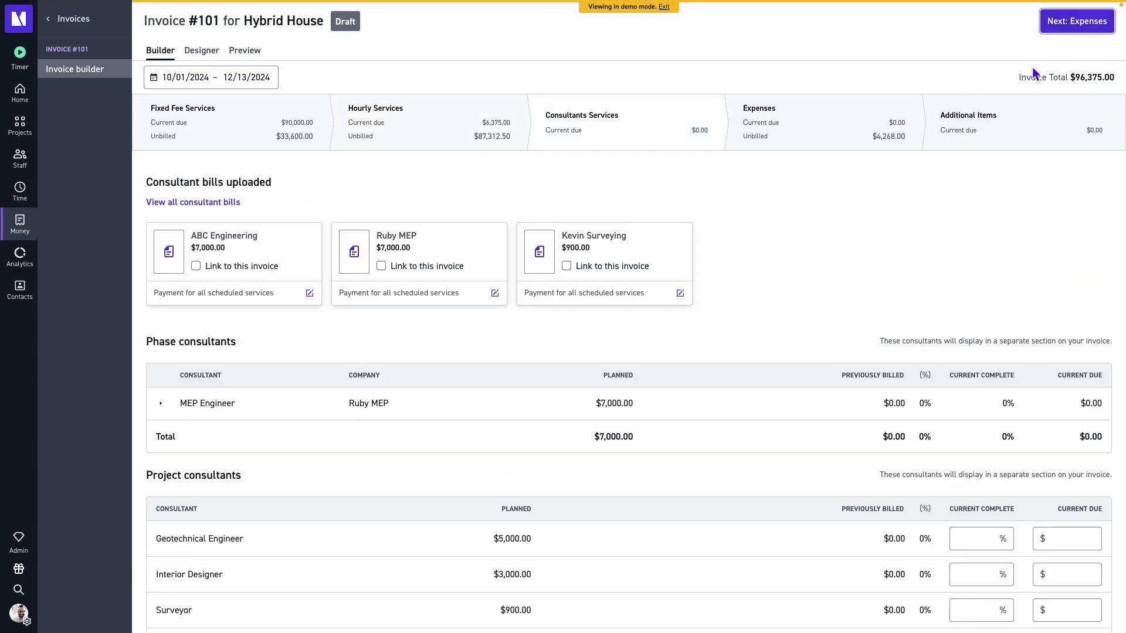
pyautogui.scroll(-1, 866, 251)
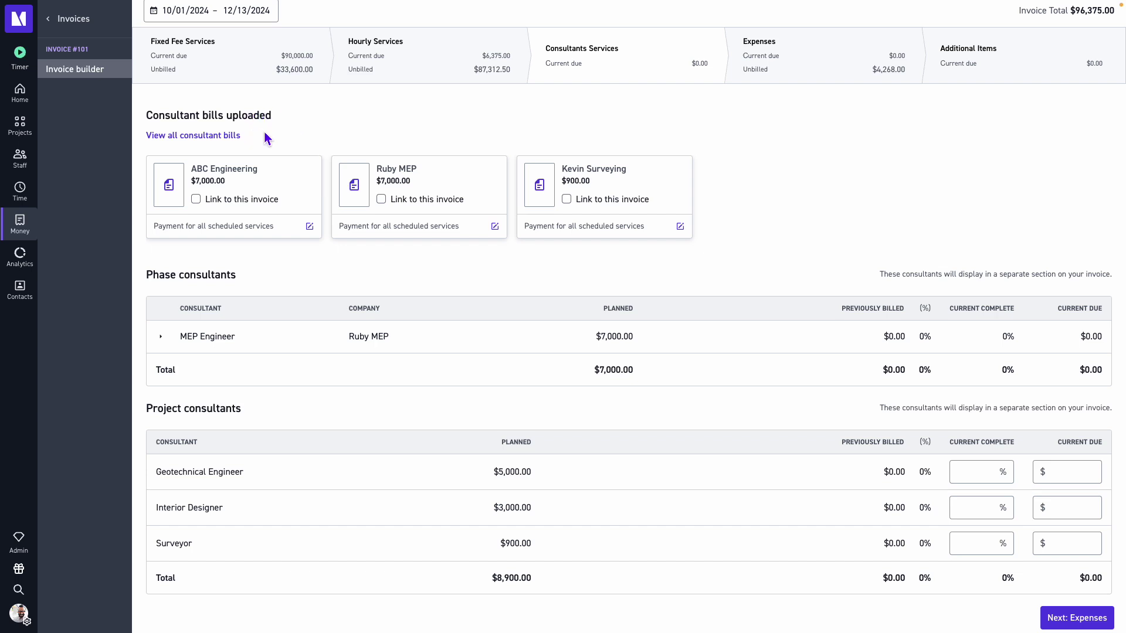
pyautogui.click(229, 201)
pyautogui.scroll(-1, 884, 306)
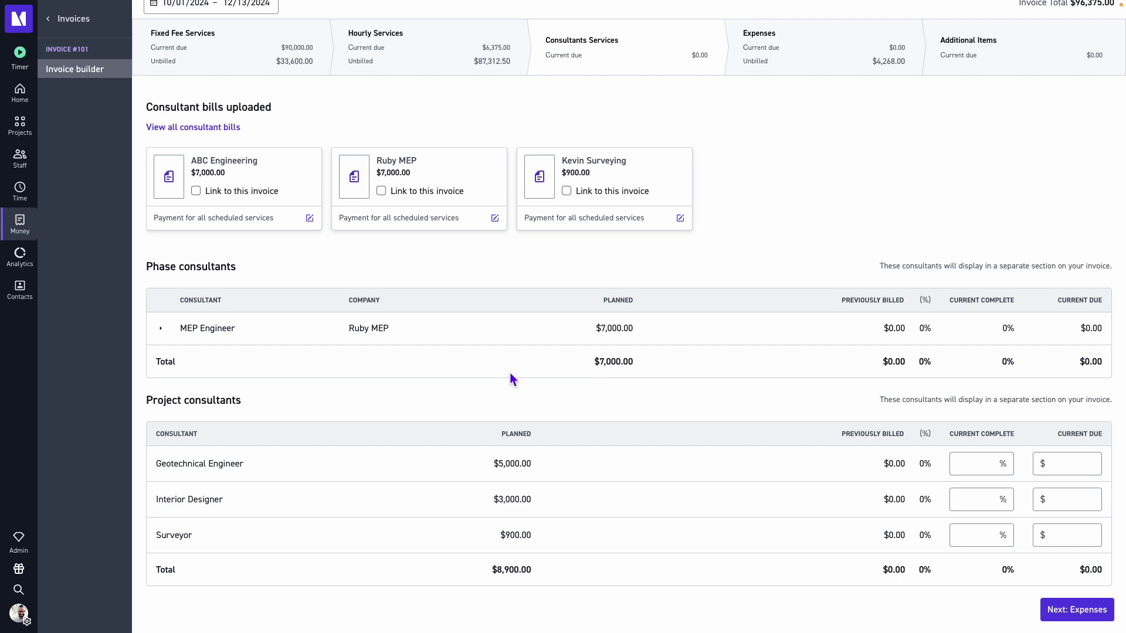
# Bill MEP Engineer's Pre-Design and Schematic Design at 50% each ($1,750 apiece)
pyautogui.click(160, 328)
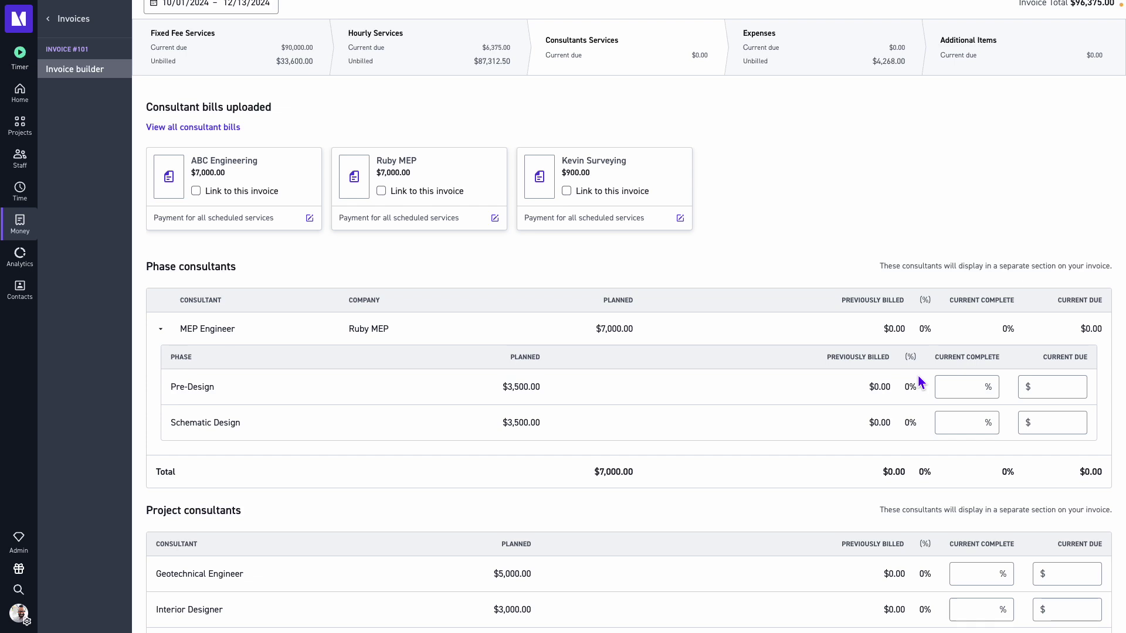
pyautogui.click(945, 386)
pyautogui.click(959, 391)
pyautogui.write('50')
pyautogui.click(963, 422)
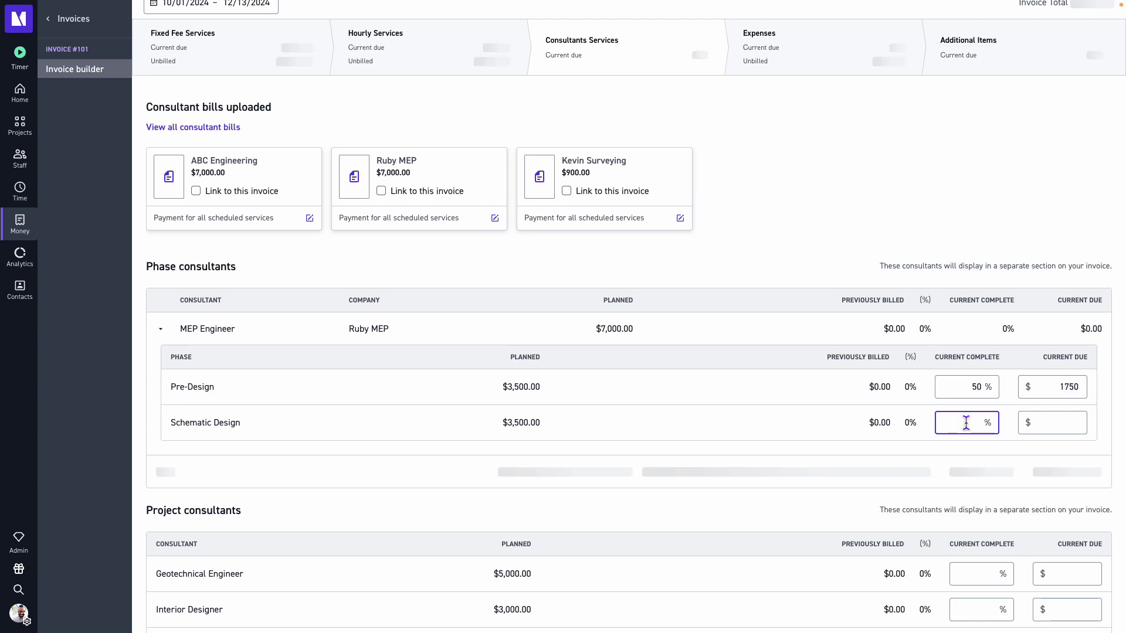
pyautogui.write('50')
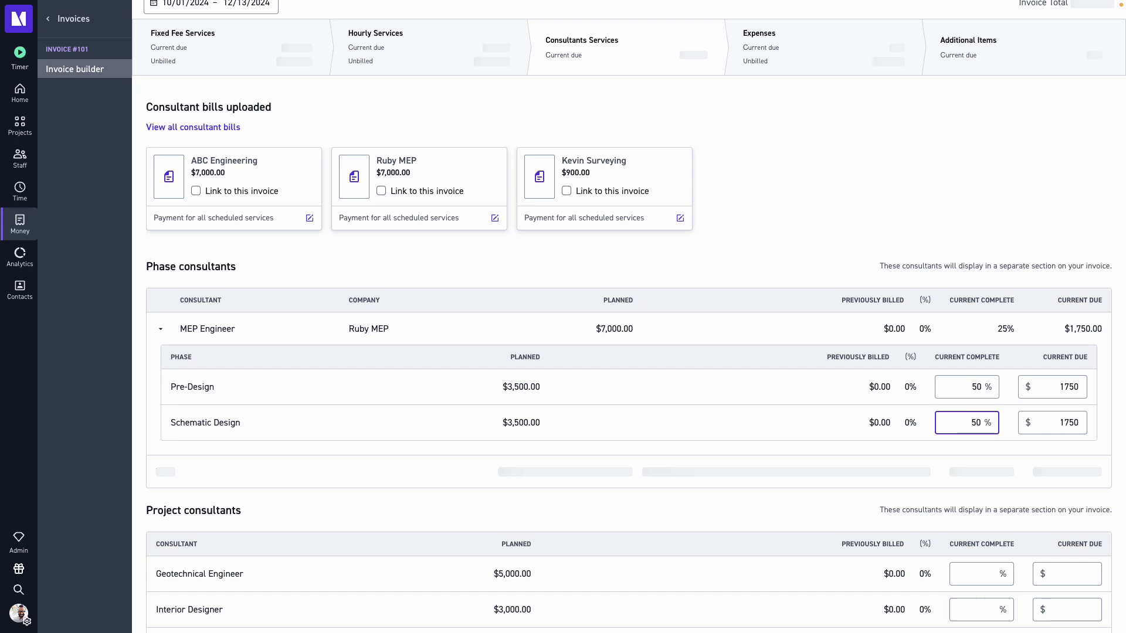
pyautogui.scroll(-2, 835, 420)
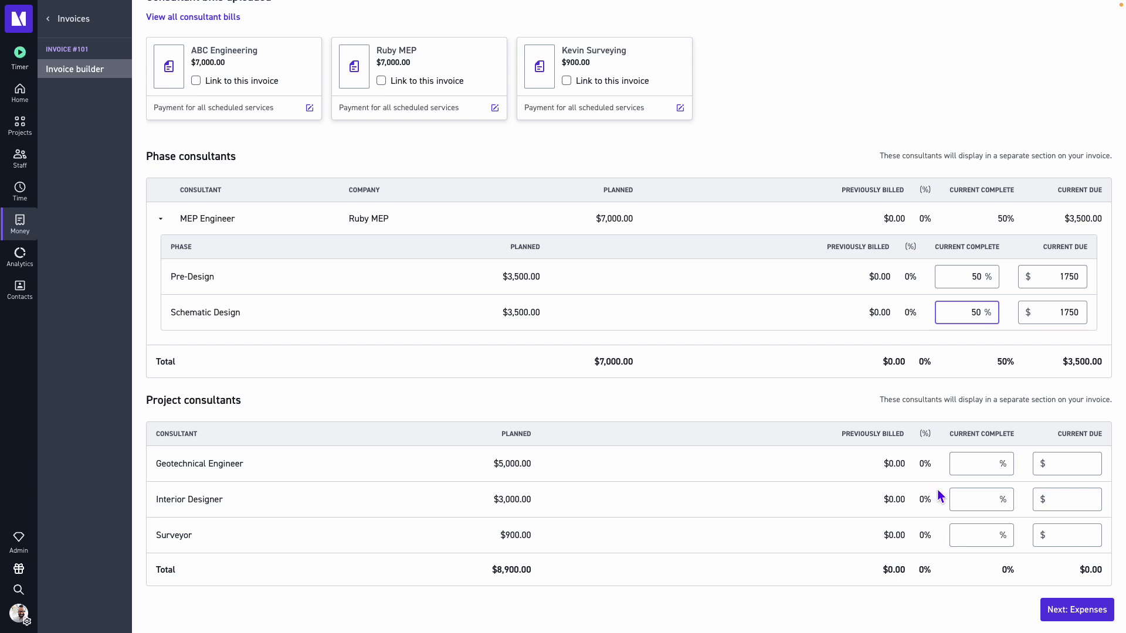
# Enter 75% complete for Geotechnical Engineer and Interior Designer, bringing consultants to $9,500
pyautogui.click(977, 465)
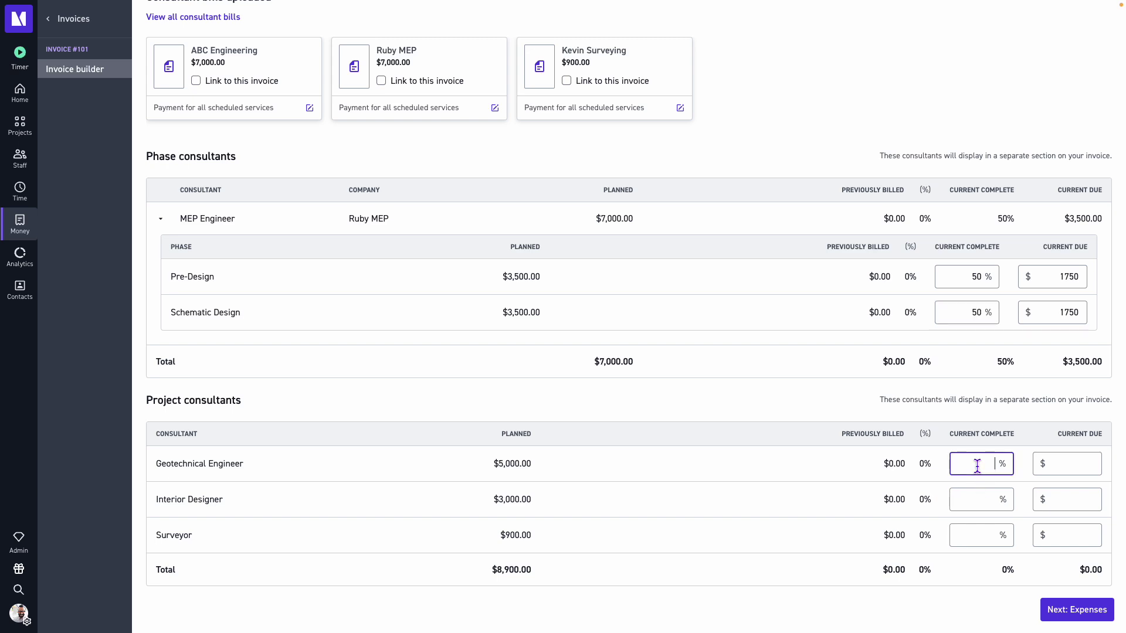
pyautogui.write('75')
pyautogui.click(981, 503)
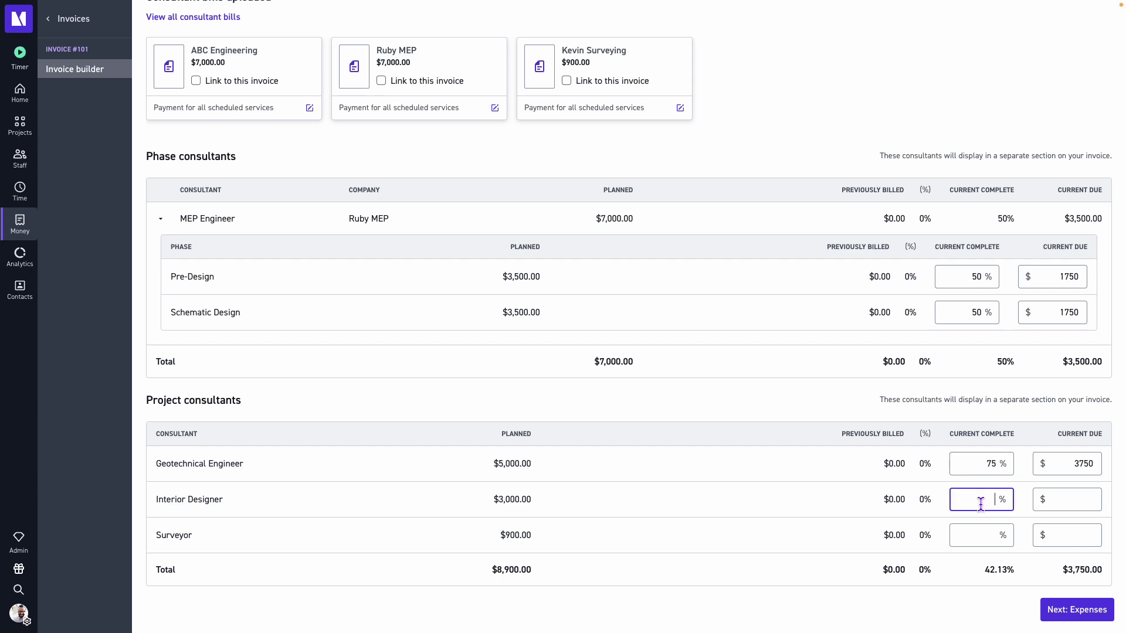
pyautogui.write('75')
pyautogui.scroll(1, 975, 403)
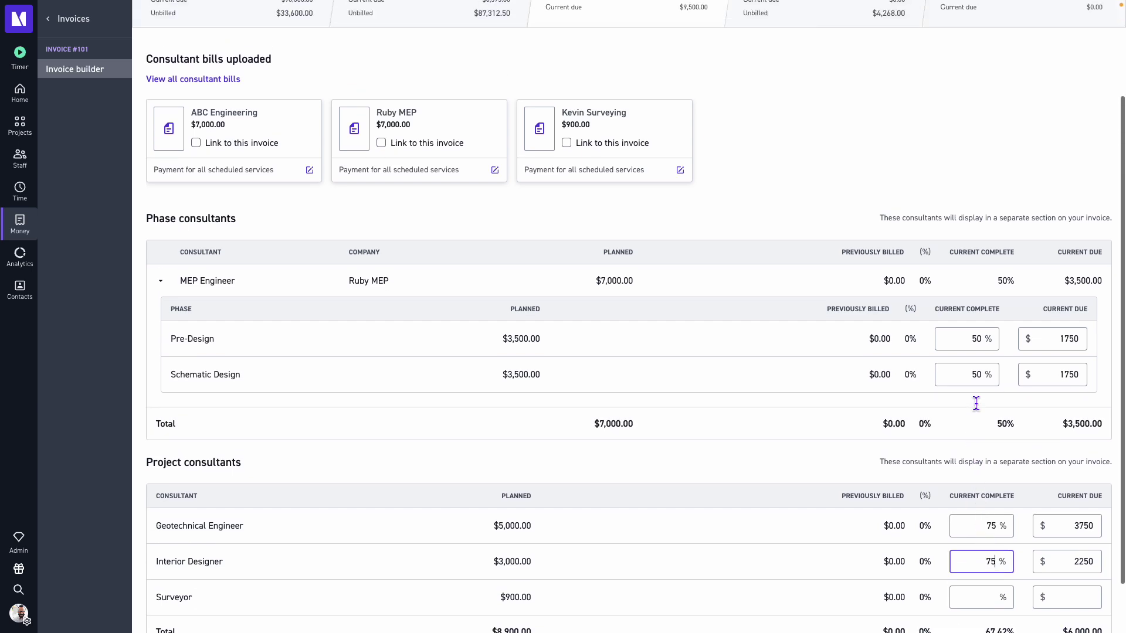
pyautogui.scroll(2, 976, 403)
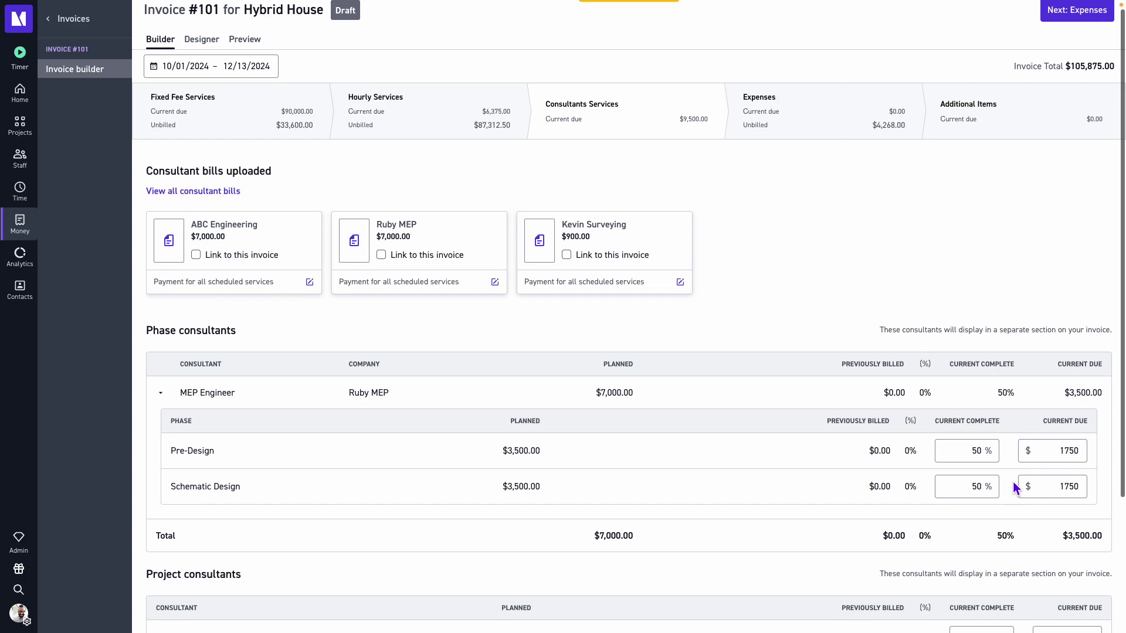
pyautogui.scroll(-3, 1012, 481)
# Include all logged expenses, dinners and mileage, totalling $4,268.00 on invoice #101
pyautogui.click(1071, 612)
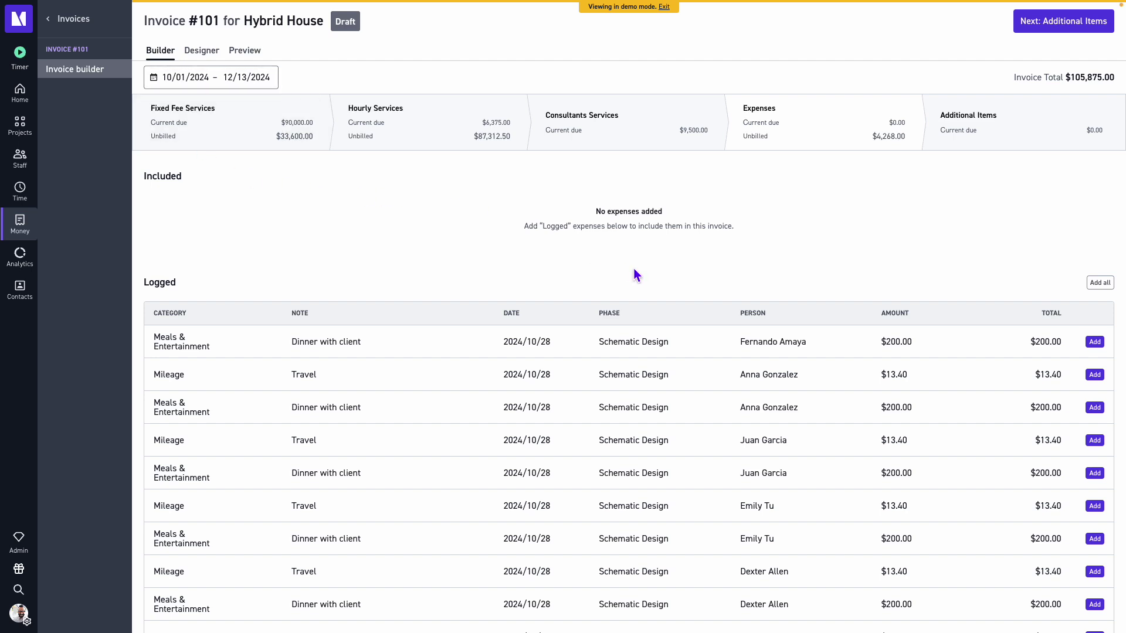
pyautogui.scroll(-1, 902, 343)
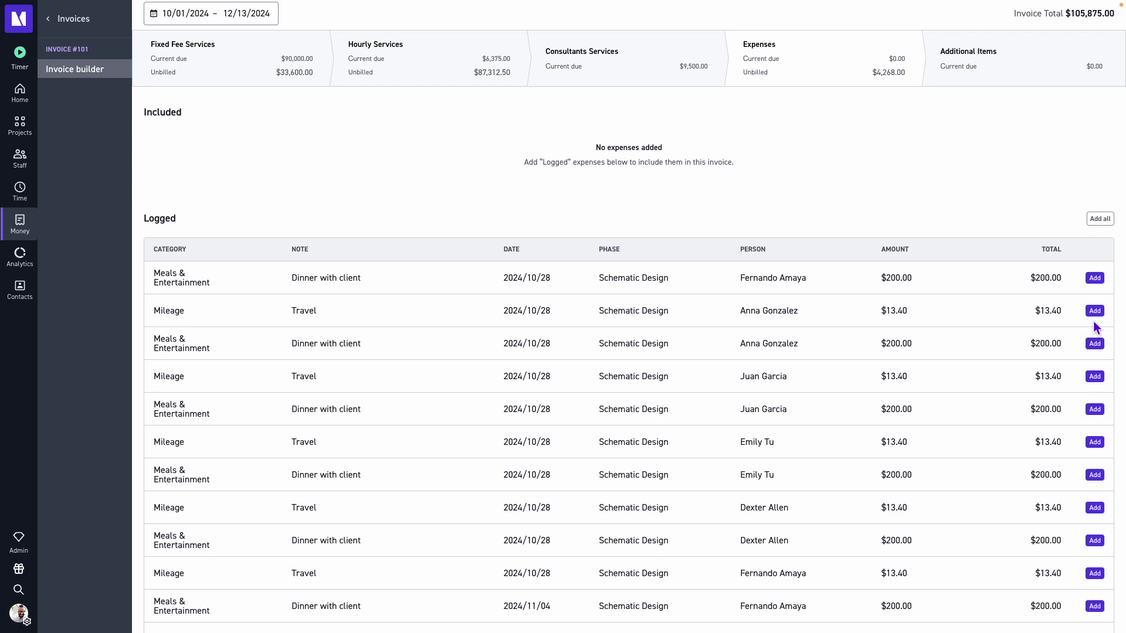
pyautogui.click(1094, 342)
pyautogui.click(1095, 308)
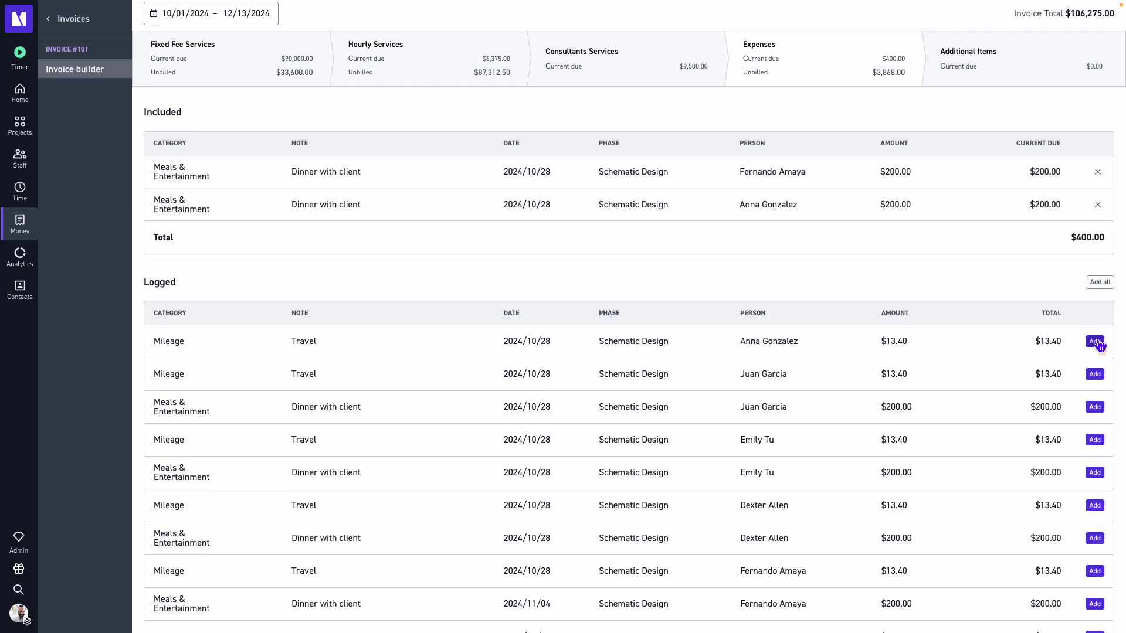
pyautogui.click(1095, 341)
pyautogui.scroll(-1, 913, 310)
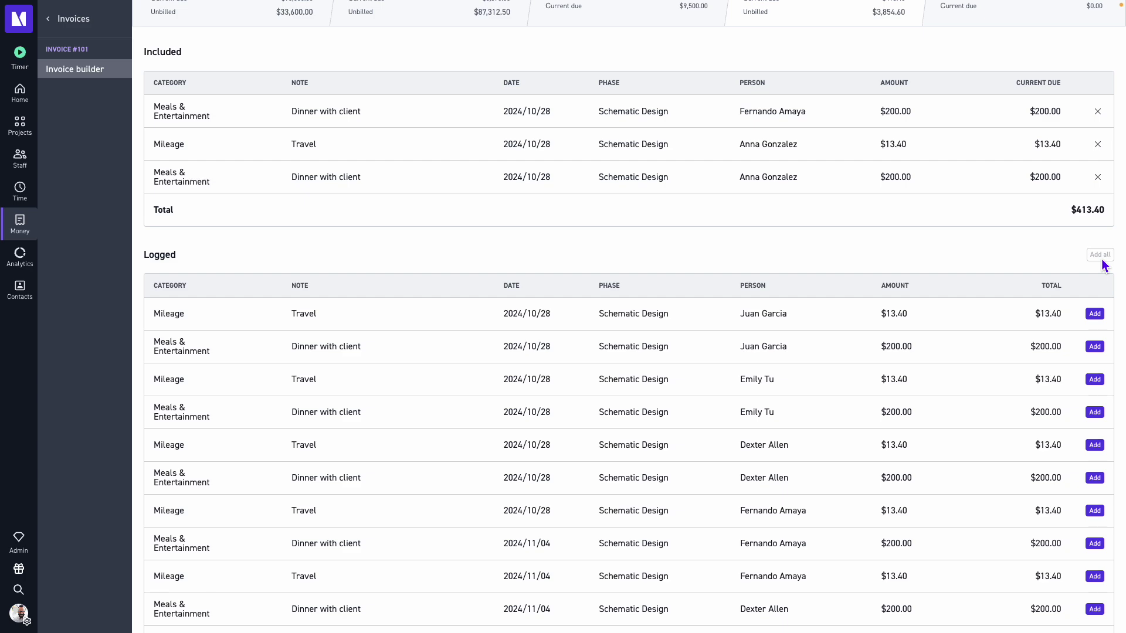
pyautogui.click(1098, 256)
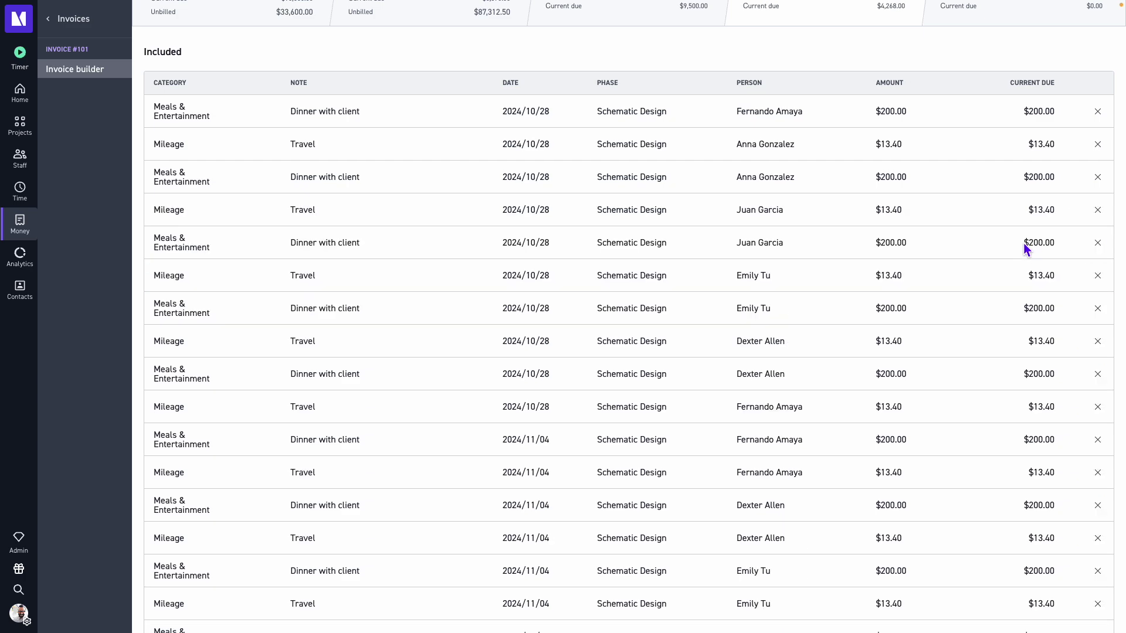
# Move on to the invoice's empty Additional Items step
pyautogui.scroll(-9, 1023, 243)
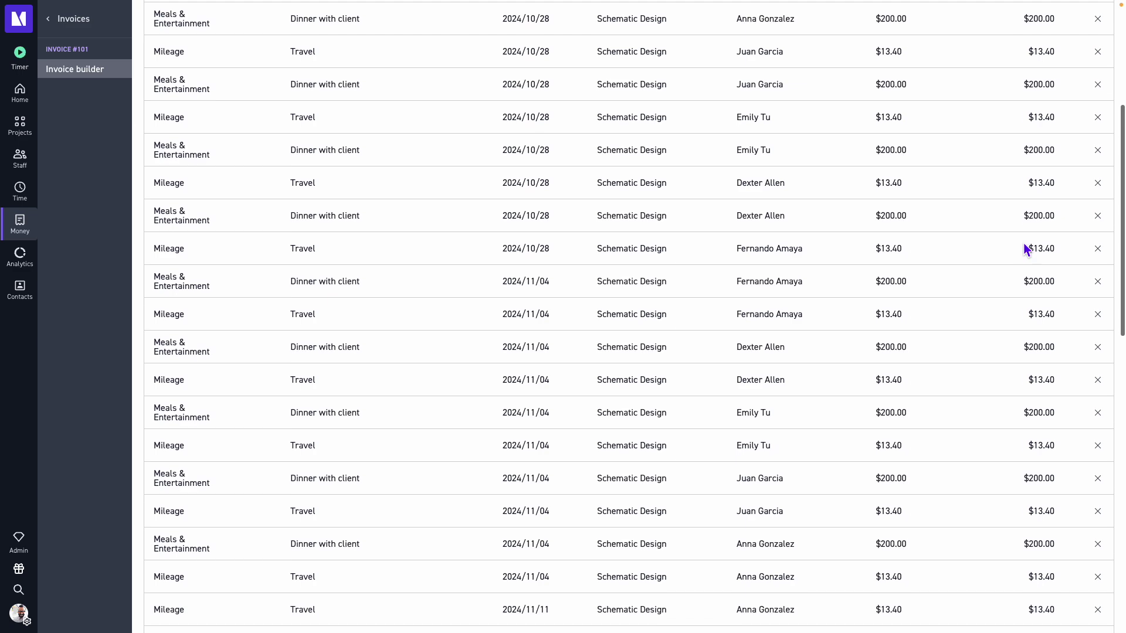
pyautogui.scroll(10, 1024, 246)
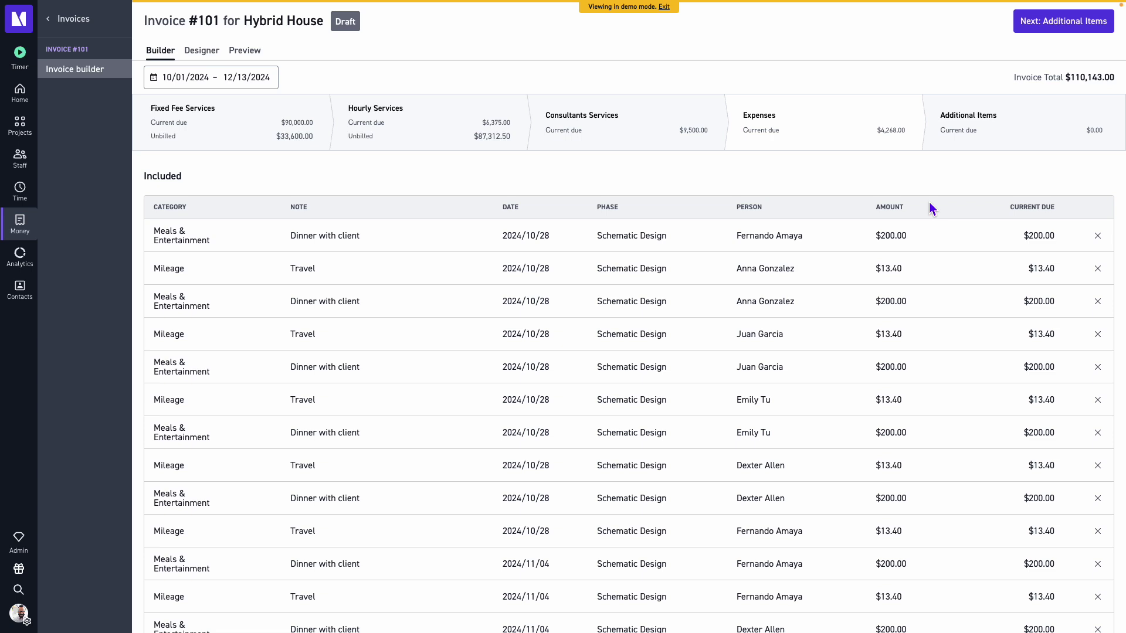
pyautogui.click(1077, 146)
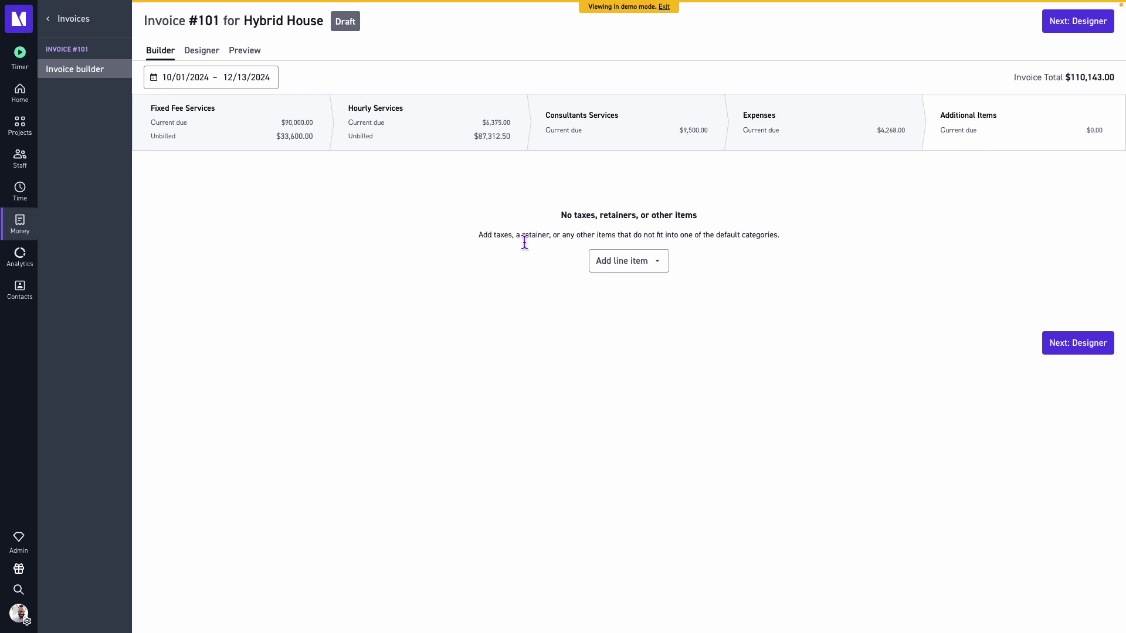
# Add an Other Items line with the item name 'Bookkeeping Fee'
pyautogui.click(647, 263)
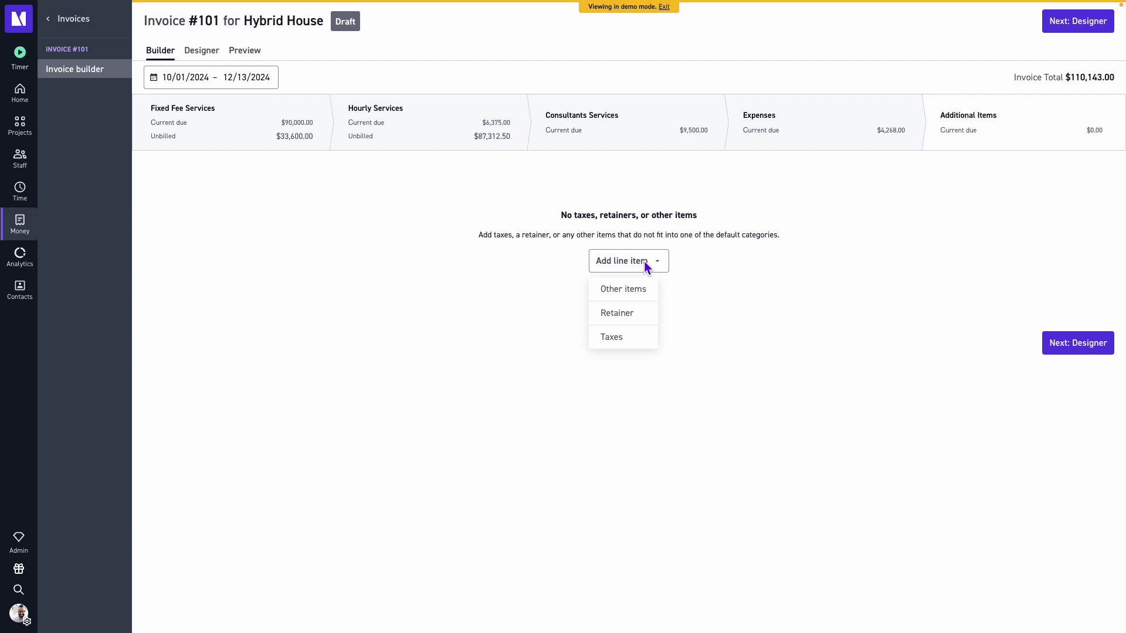
pyautogui.click(647, 295)
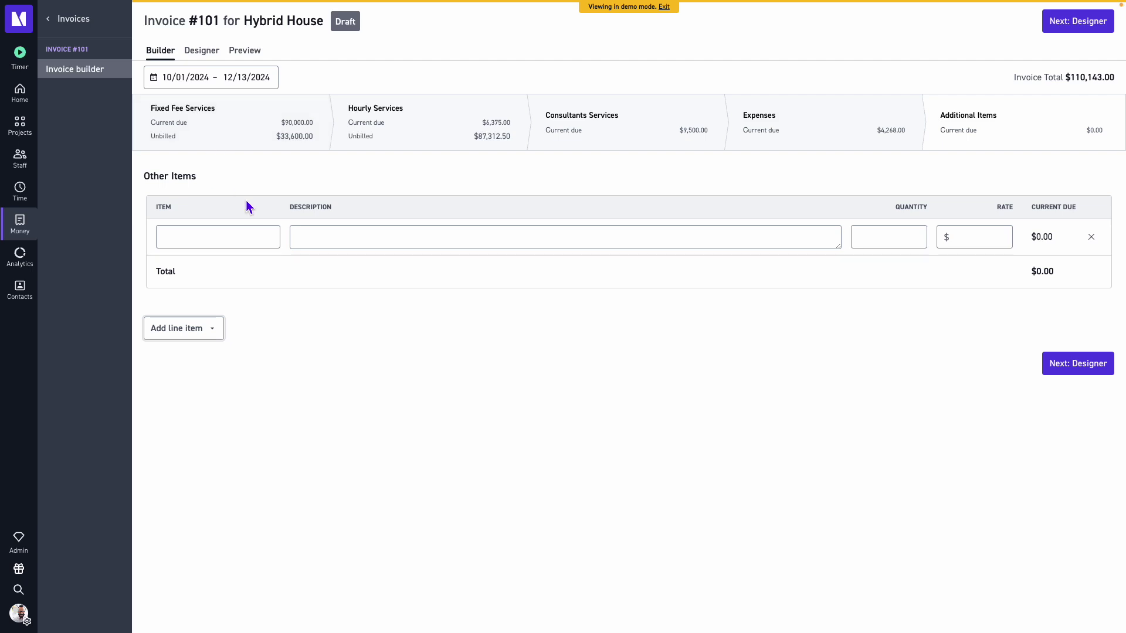
pyautogui.click(254, 237)
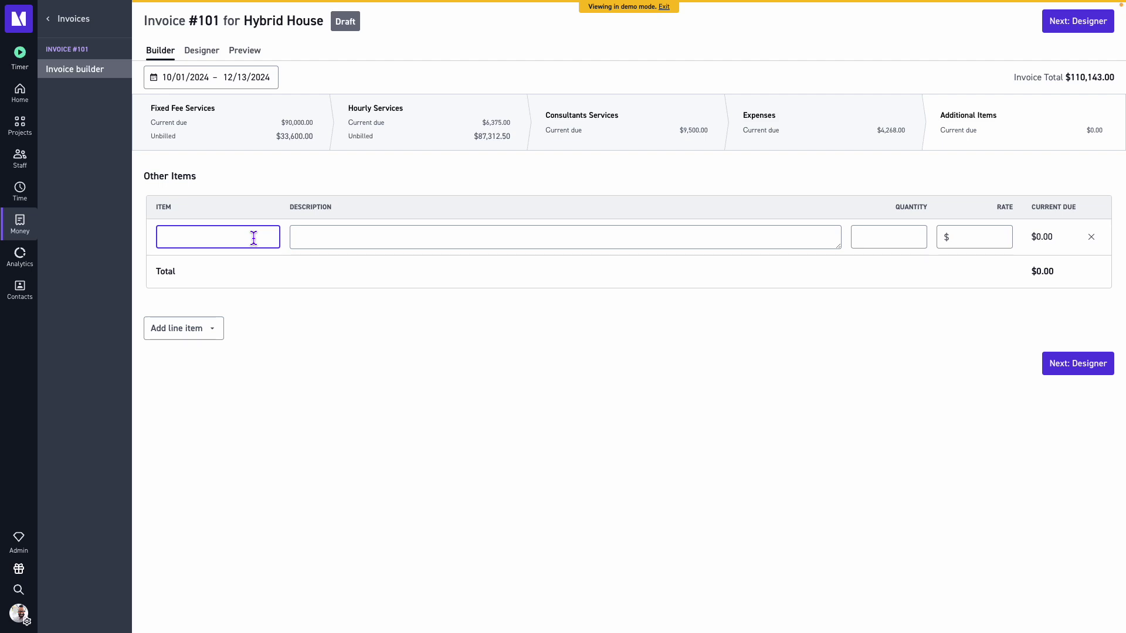
pyautogui.write('Bookkeeping Fee')
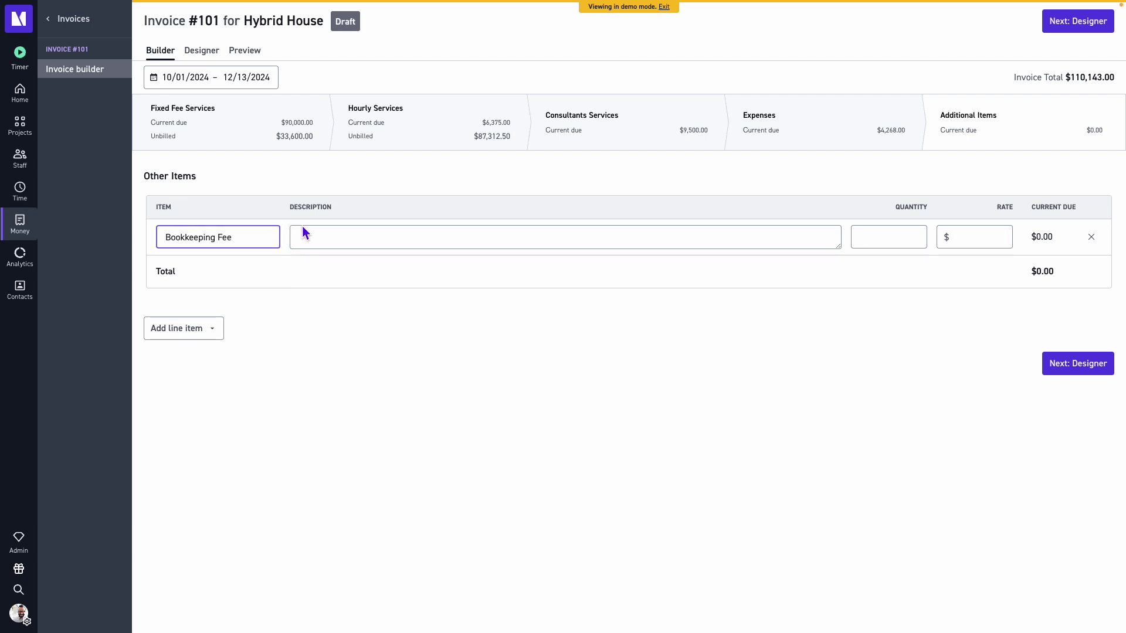
# Give the line the description 'Bookkeeping Fee', quantity 1 and rate $50
pyautogui.click(330, 234)
pyautogui.write('Booking')
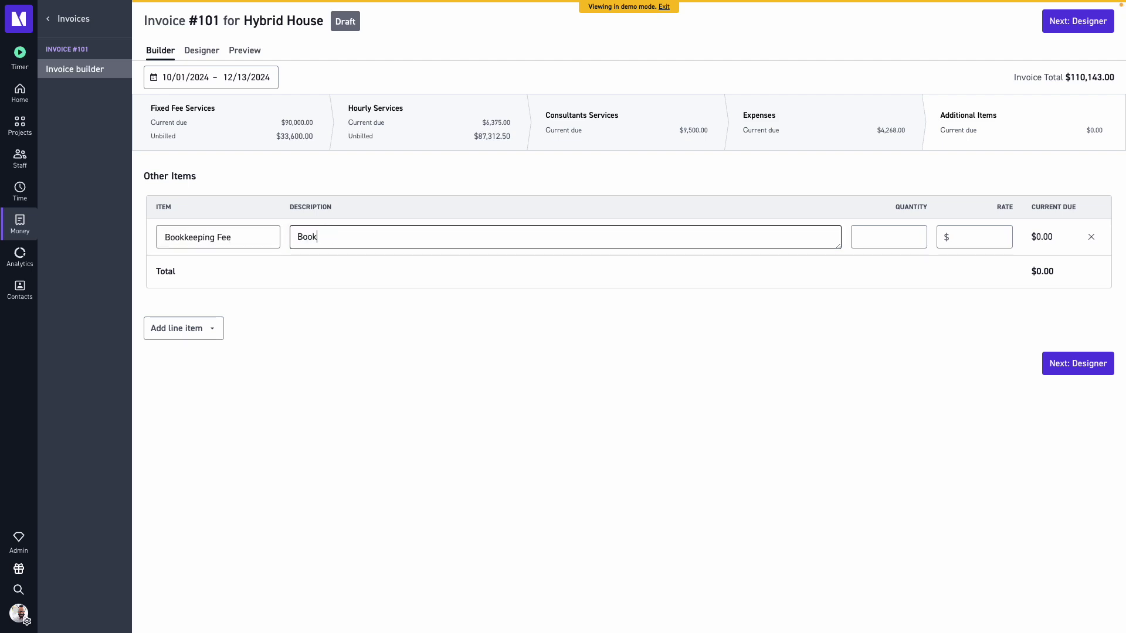
pyautogui.press('BackSpace')
pyautogui.press('BackSpace')
pyautogui.press('BackSpace')
pyautogui.write('keeping Fee')
pyautogui.click(880, 240)
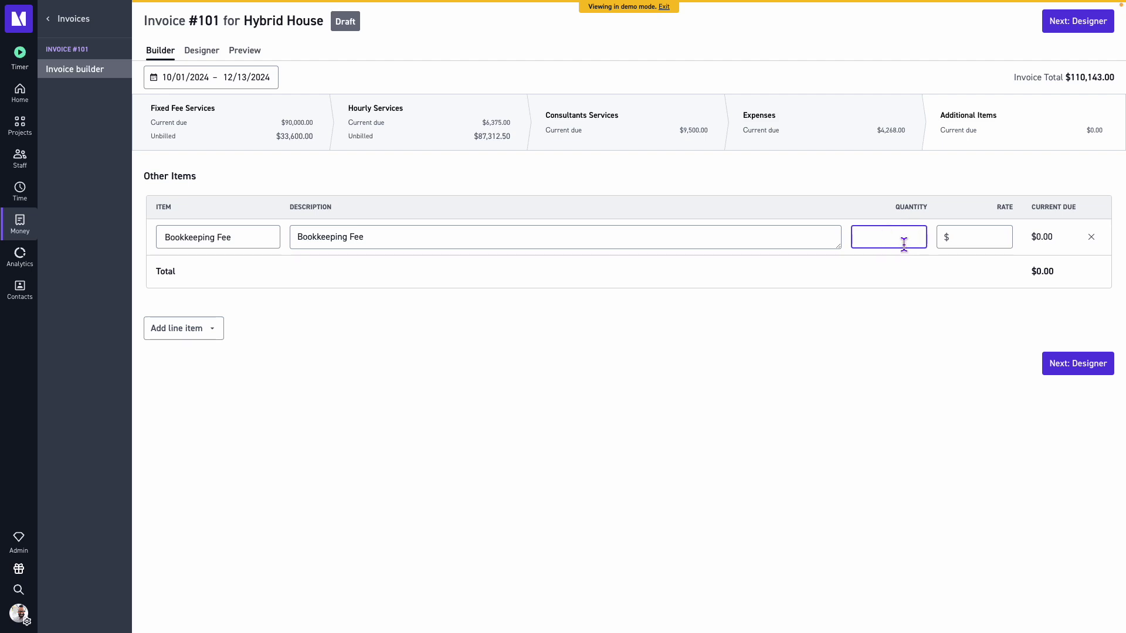
pyautogui.write('1')
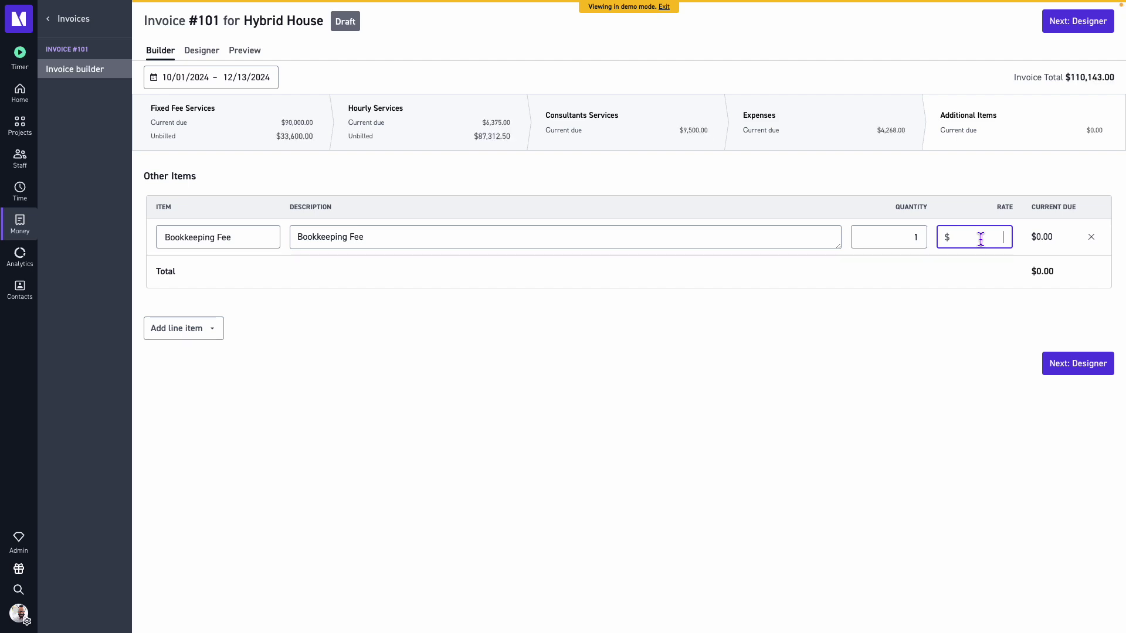
pyautogui.write('50')
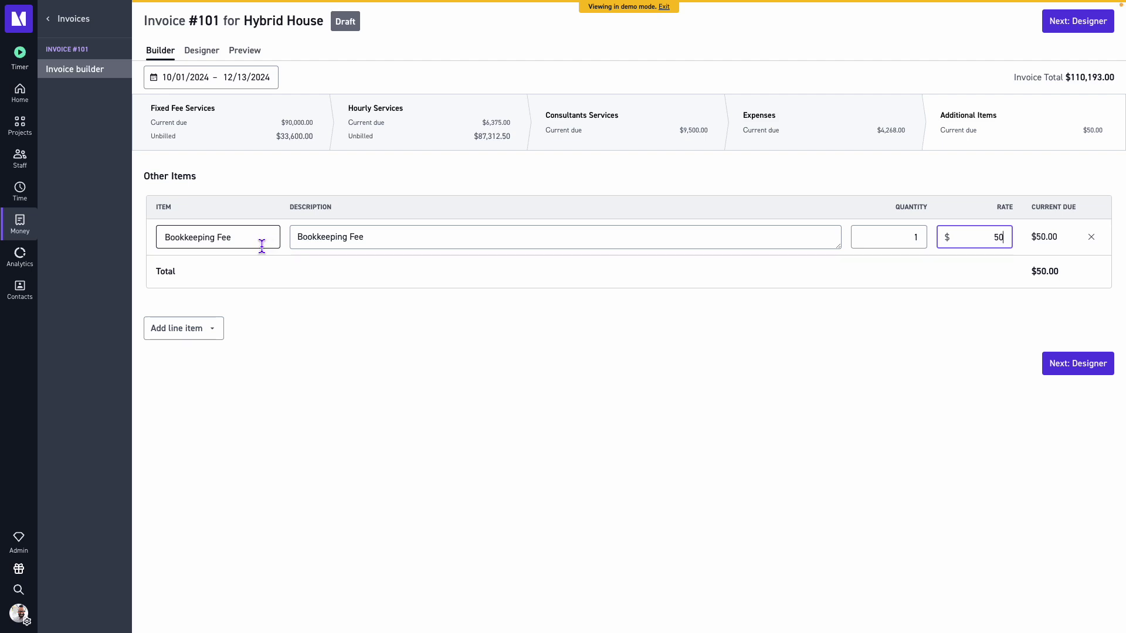
pyautogui.click(202, 331)
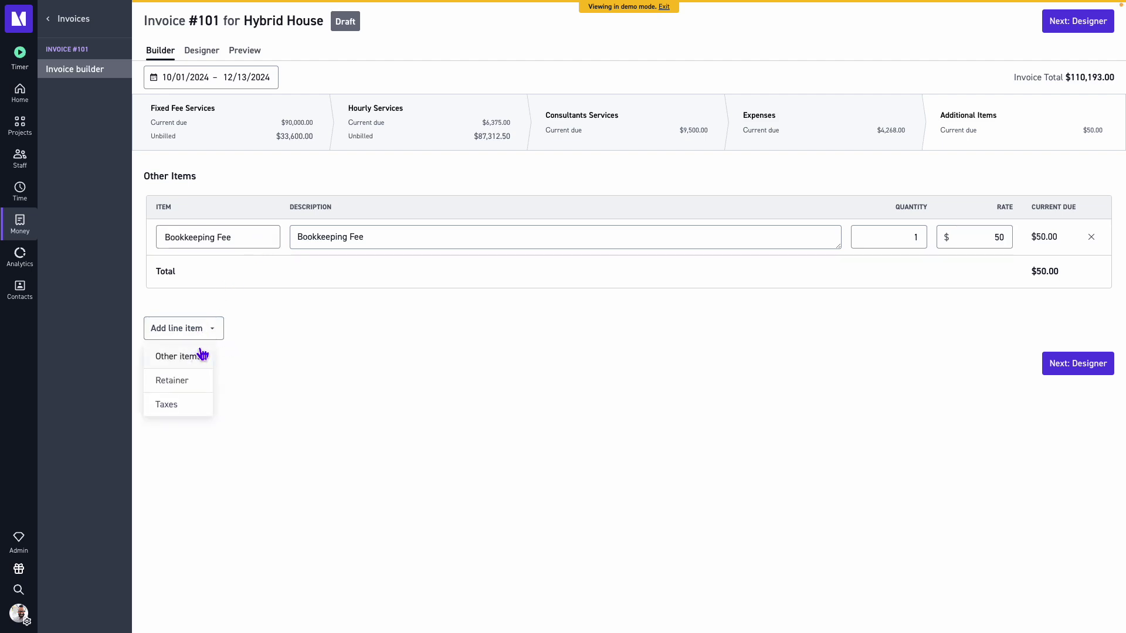
# Add a 'Discount' line described 'Friends and Family Discount', quantity 1 at -$100
pyautogui.click(218, 359)
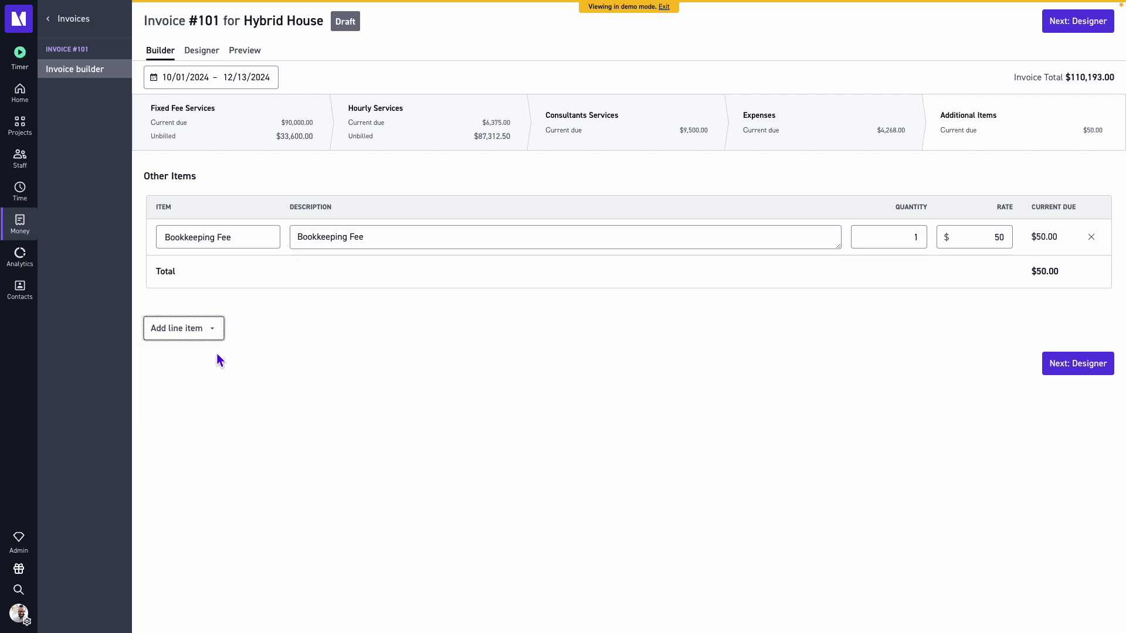
pyautogui.click(216, 279)
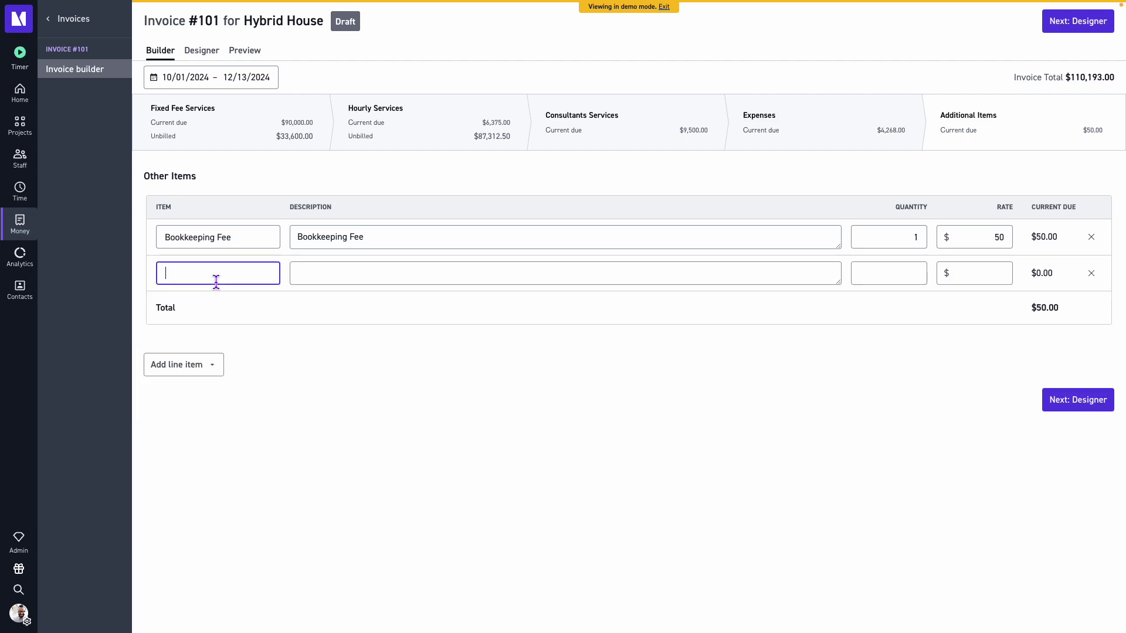
pyautogui.write('Discount')
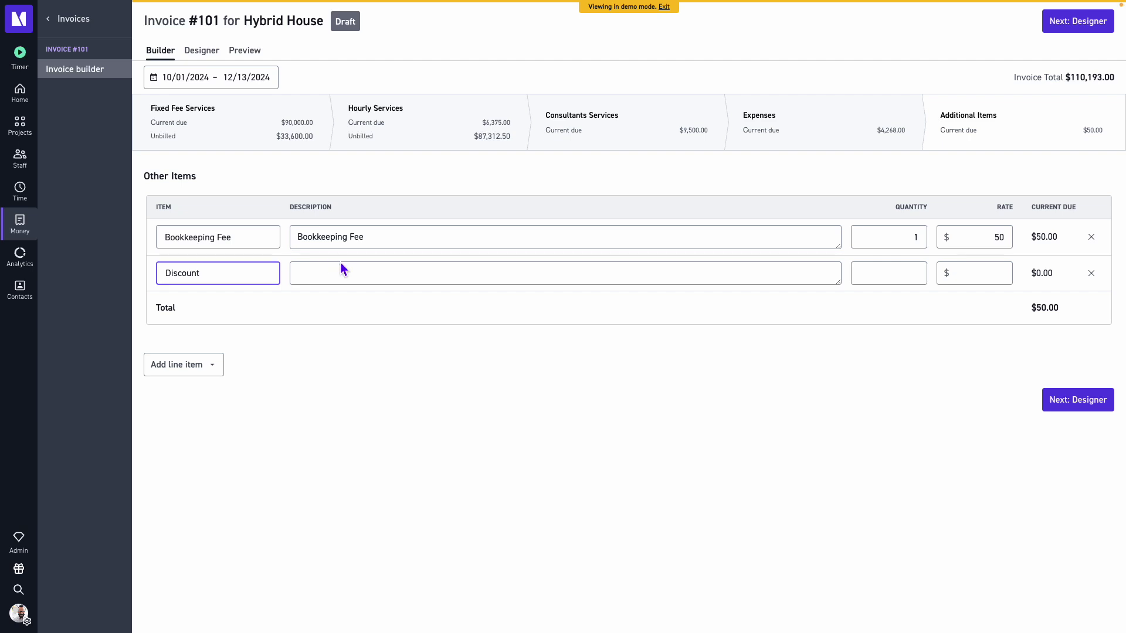
pyautogui.click(343, 273)
pyautogui.write('F')
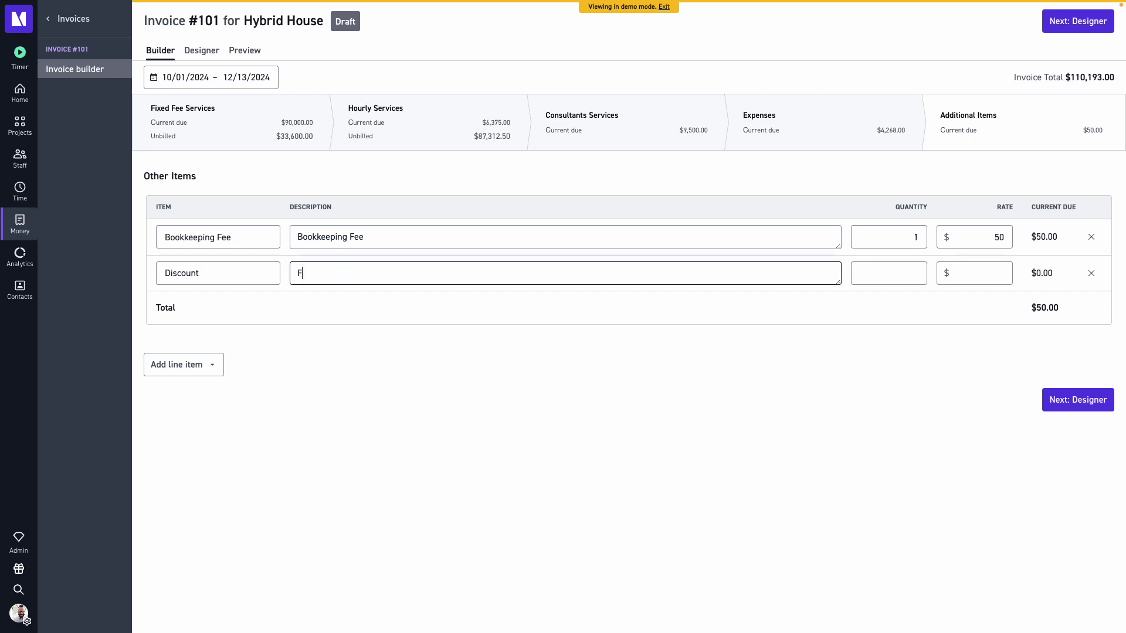
pyautogui.write('Friends and Family Discount')
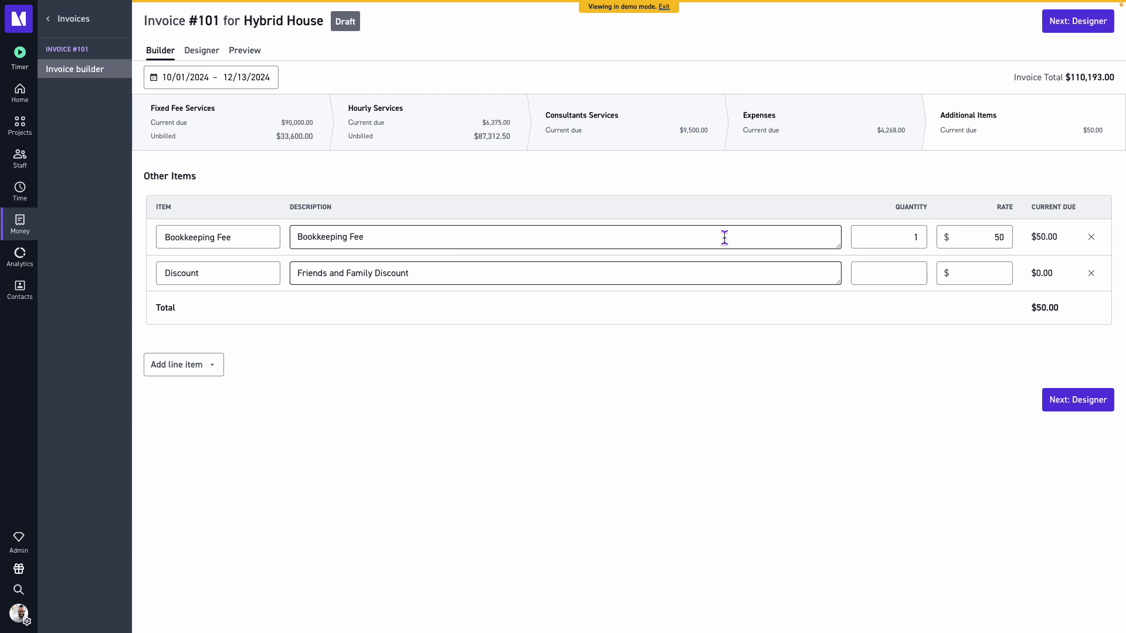
pyautogui.click(886, 273)
pyautogui.write('1')
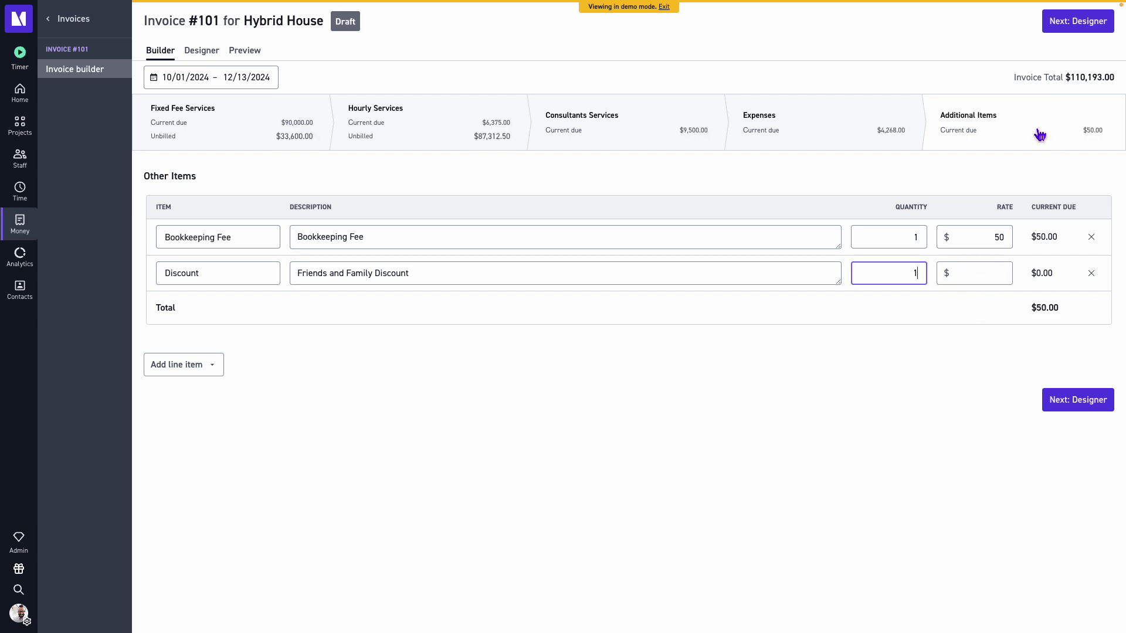
pyautogui.click(993, 285)
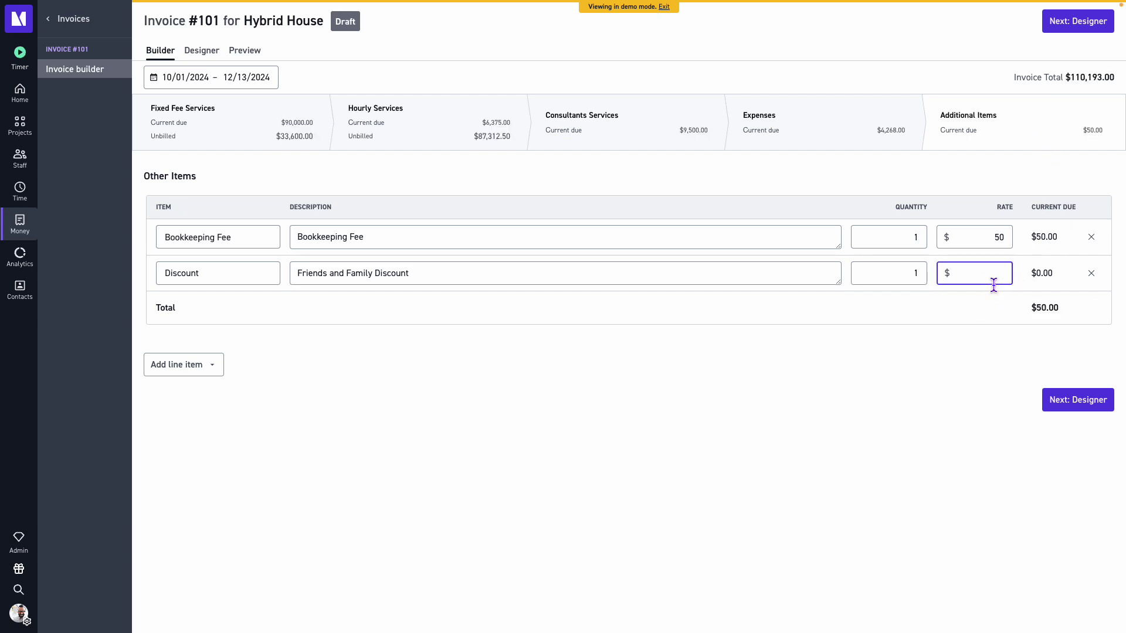
pyautogui.write('-100')
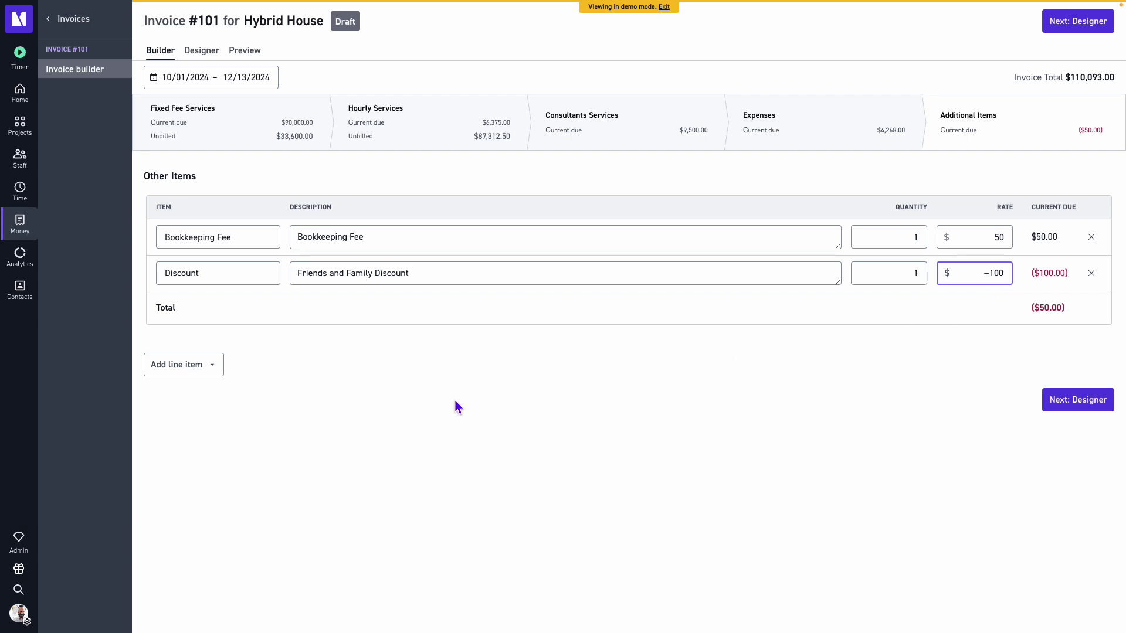
pyautogui.click(220, 371)
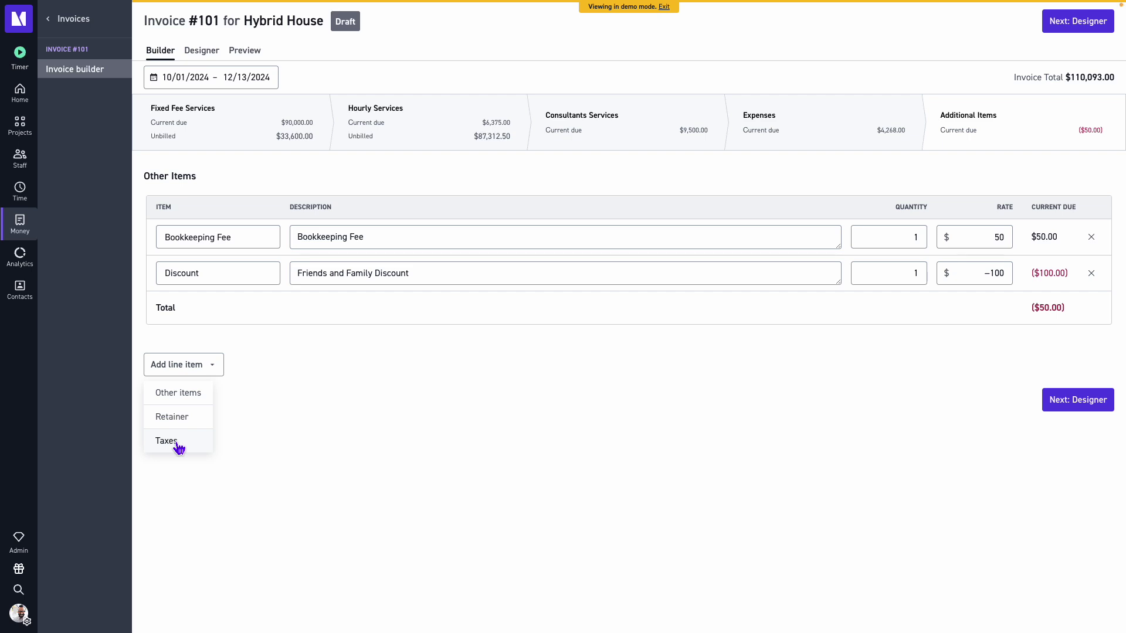
pyautogui.click(176, 443)
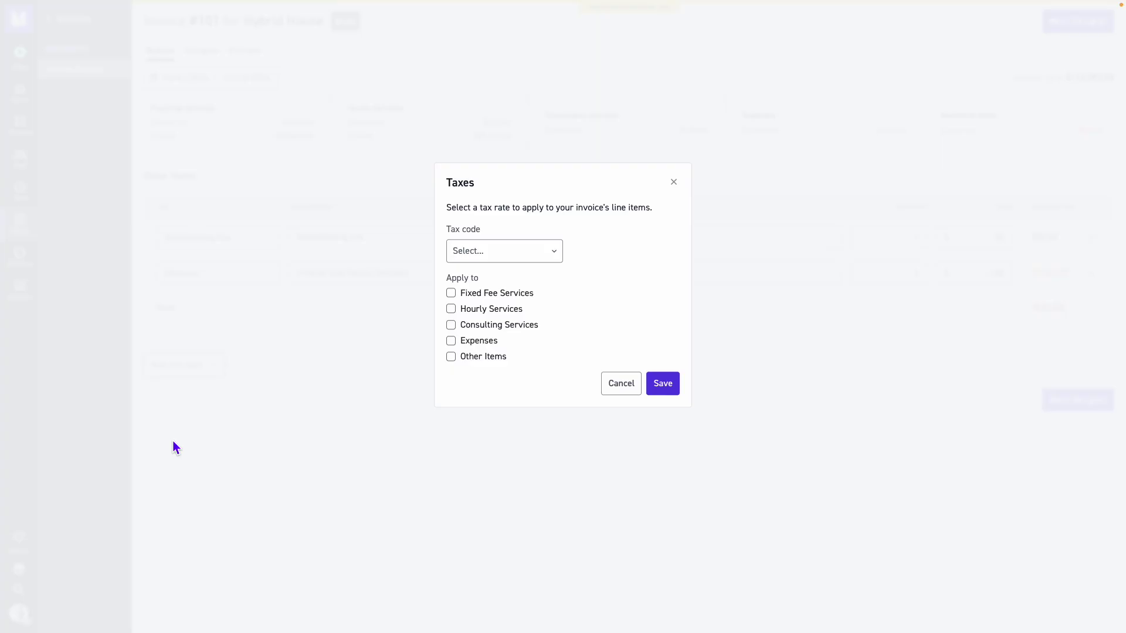
pyautogui.click(491, 252)
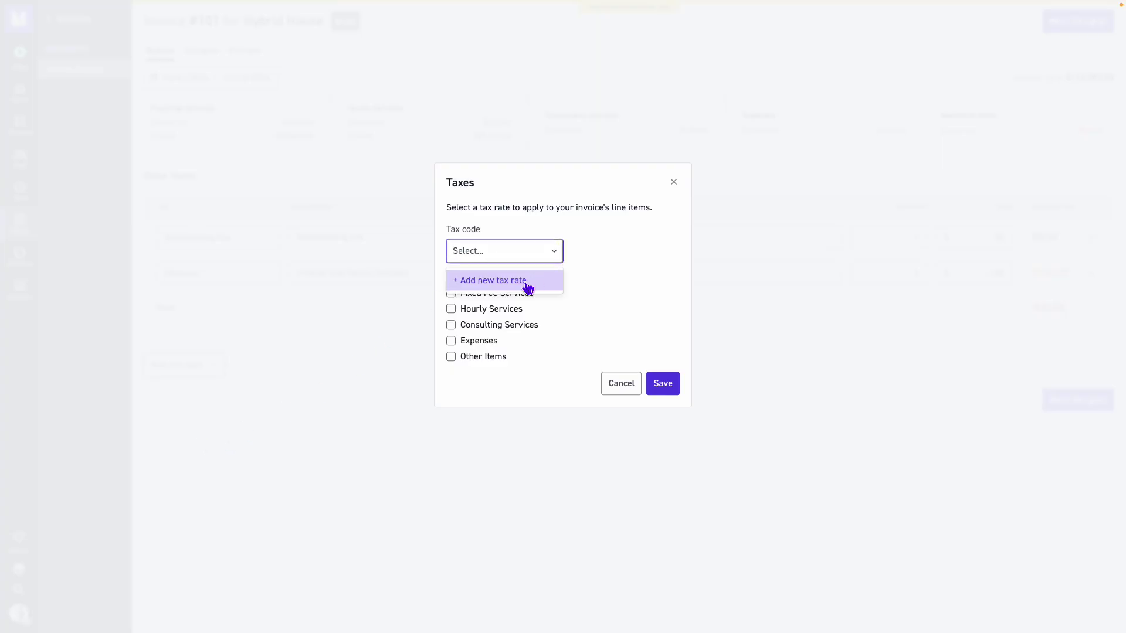
pyautogui.click(547, 258)
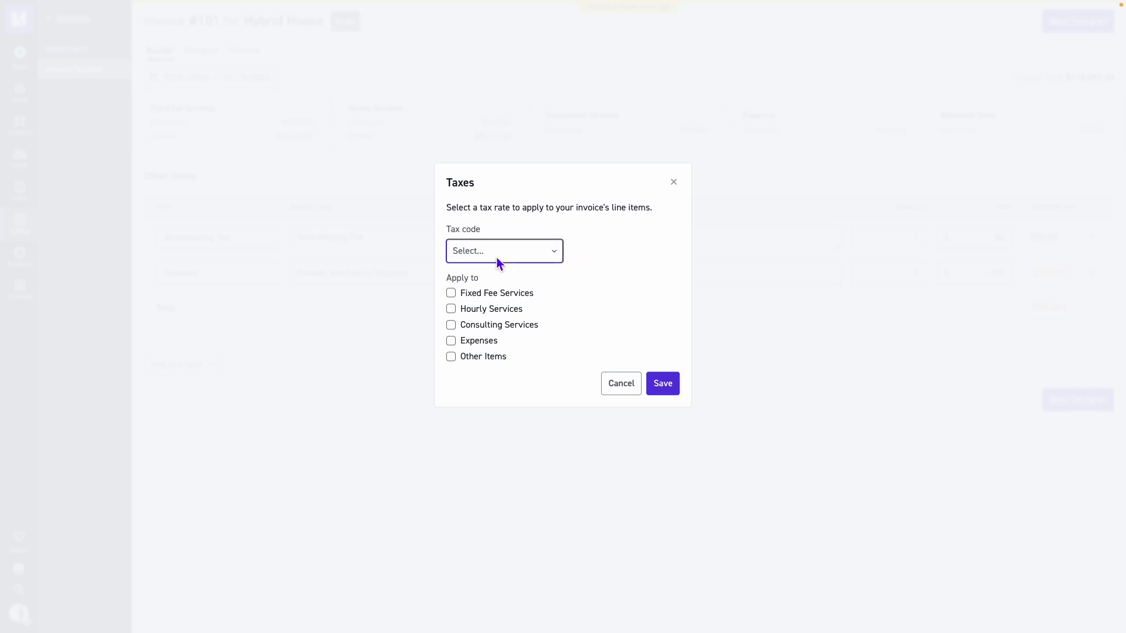
pyautogui.click(554, 255)
pyautogui.click(580, 273)
pyautogui.click(616, 390)
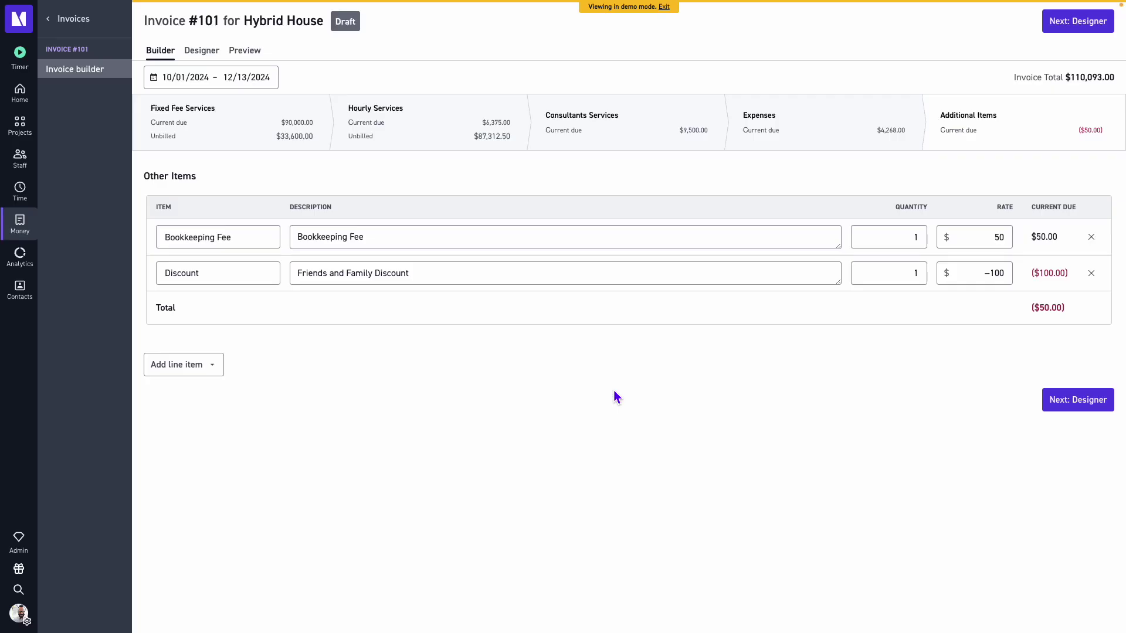